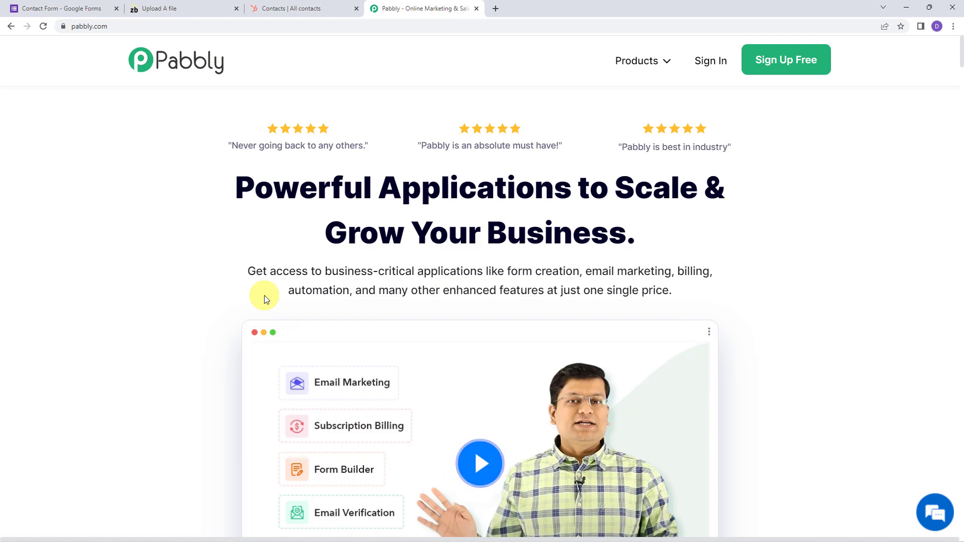
# Sign in to the Pabbly account and open Pabbly Connect
pyautogui.click(97, 26)
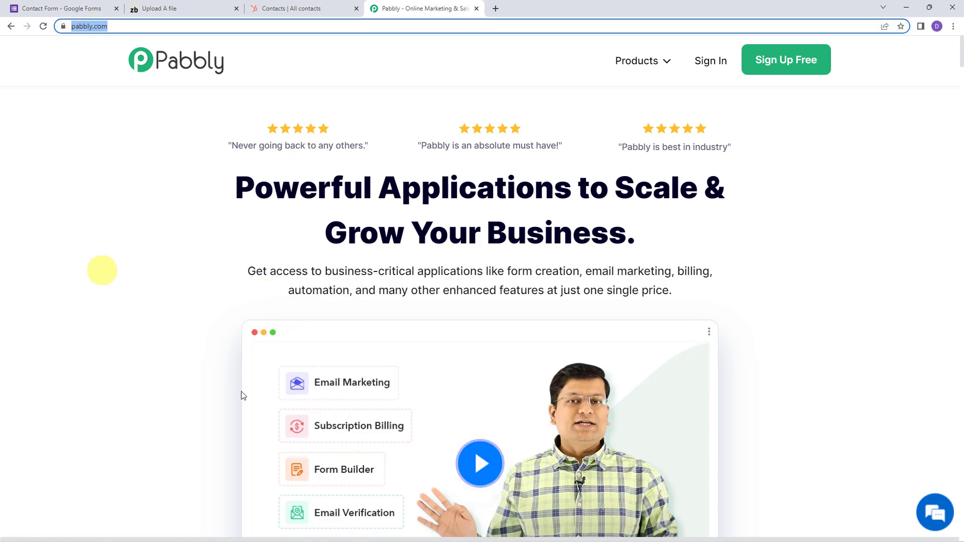
pyautogui.click(434, 313)
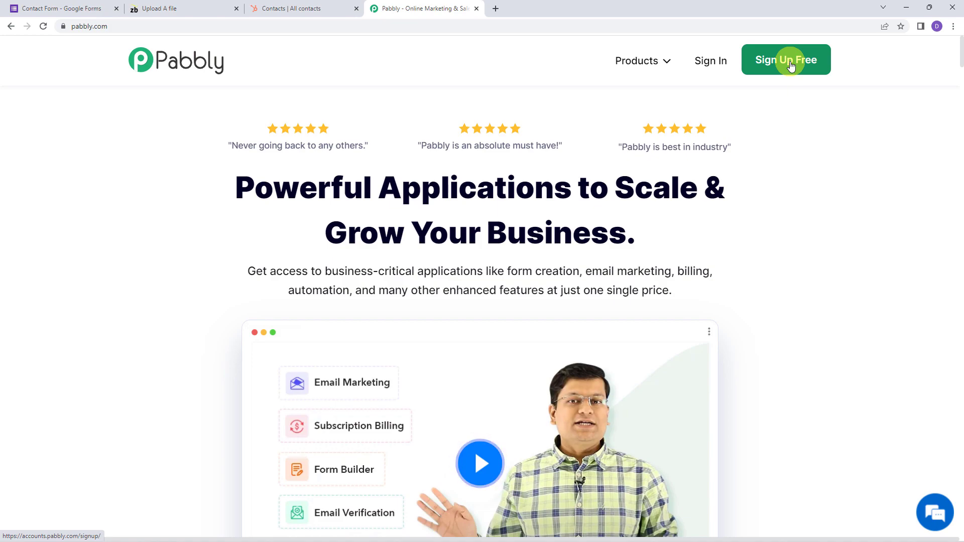
pyautogui.click(703, 63)
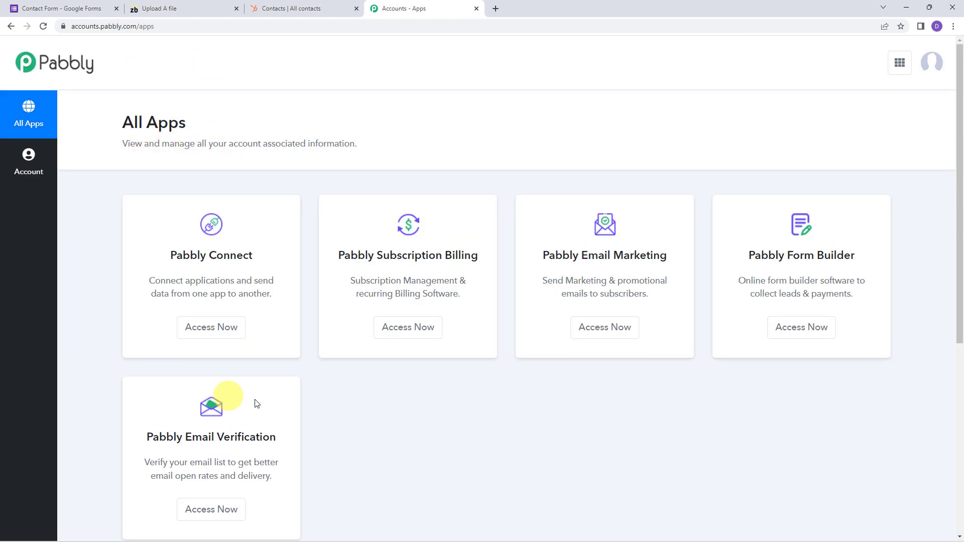
pyautogui.click(211, 331)
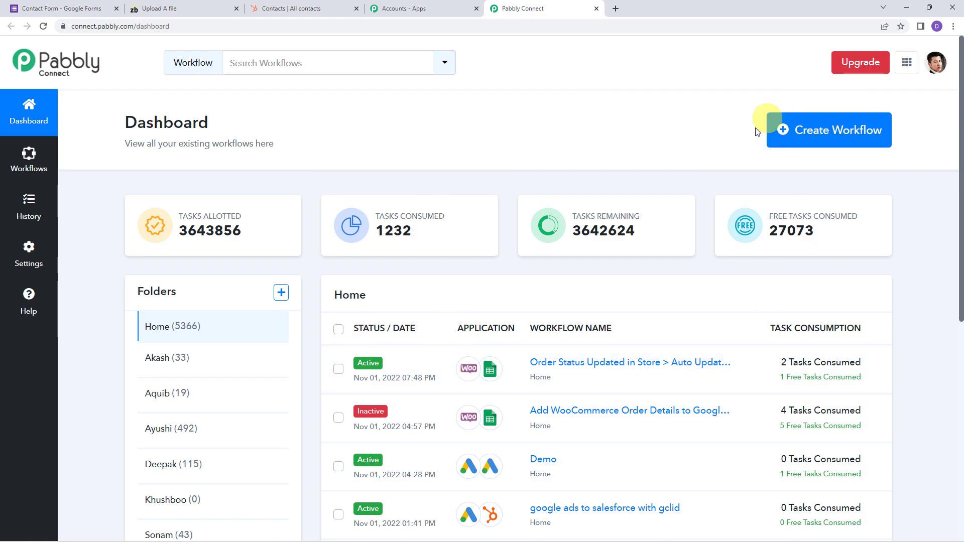
# Create a workflow named 'Validate Email in ZeroBounce on Form Submission'
pyautogui.click(855, 140)
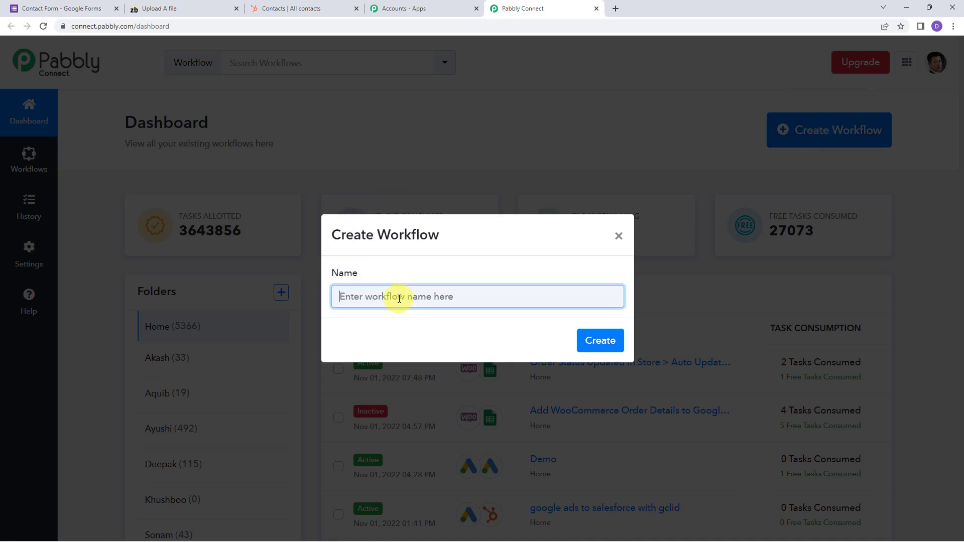
pyautogui.write('Validate Email in')
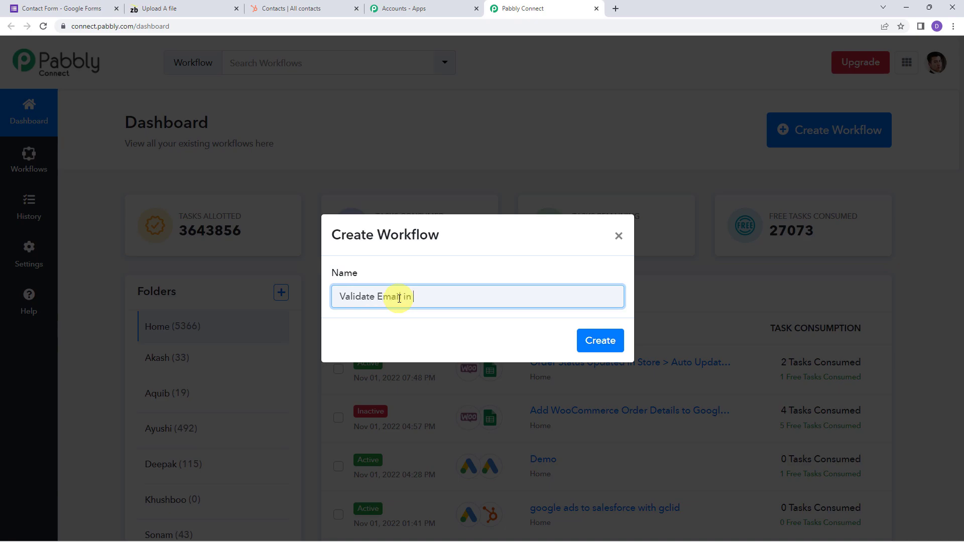
pyautogui.write(' ZeroBounce on Form Submission')
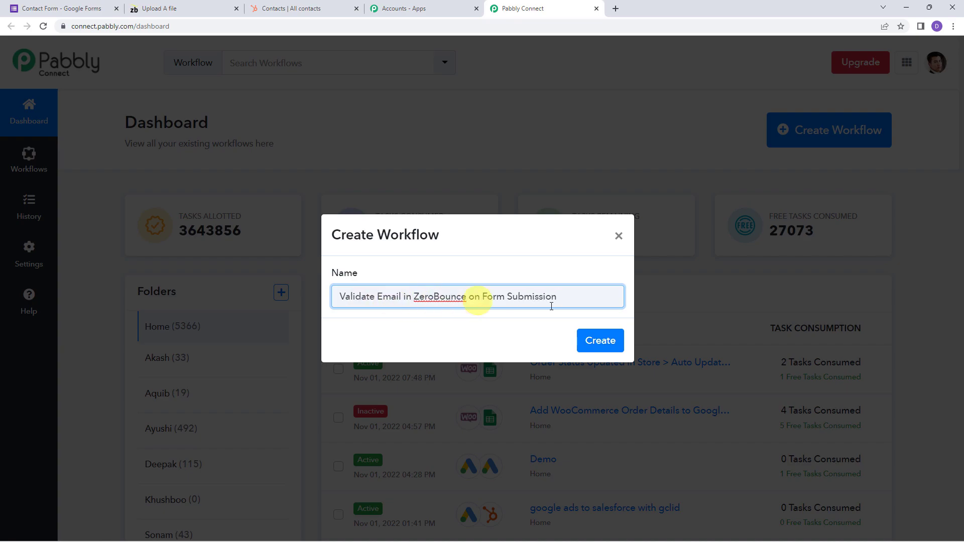
pyautogui.click(596, 341)
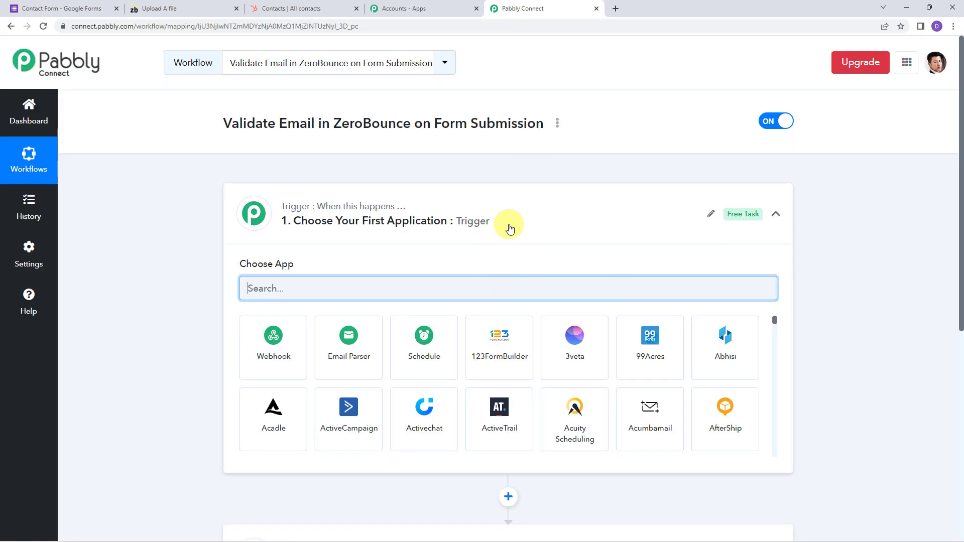
# Choose Google Forms as the trigger app by searching 'Google F'
pyautogui.click(508, 225)
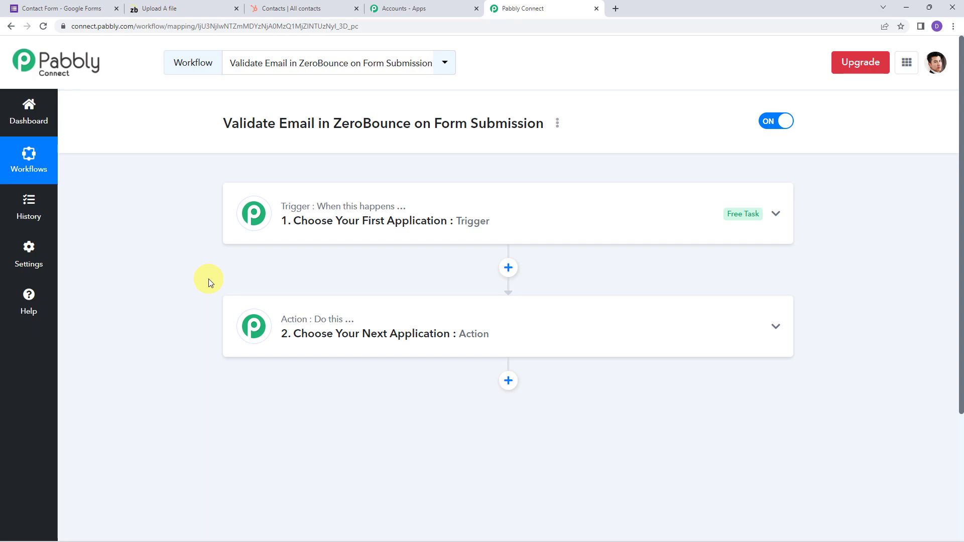
pyautogui.click(487, 219)
pyautogui.click(286, 287)
pyautogui.write('Googl')
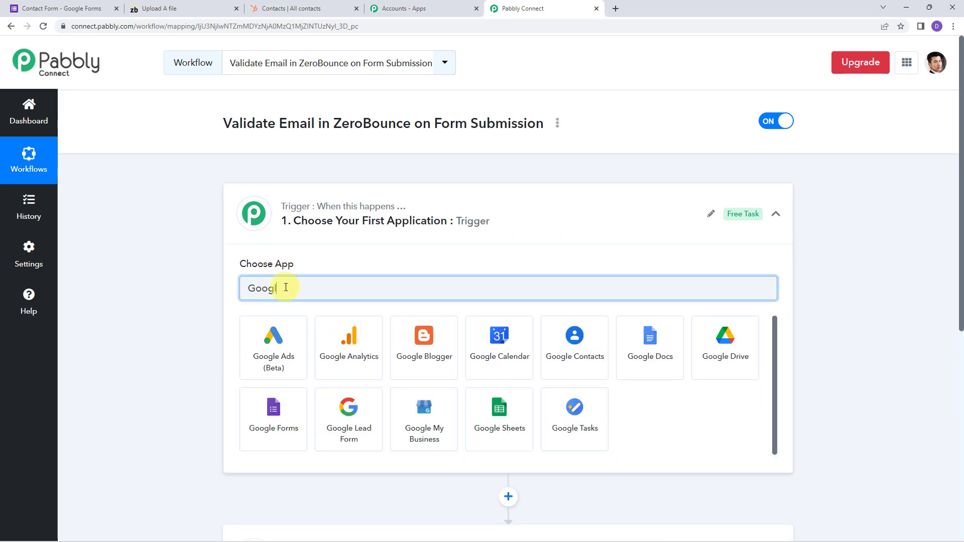
pyautogui.write('e F')
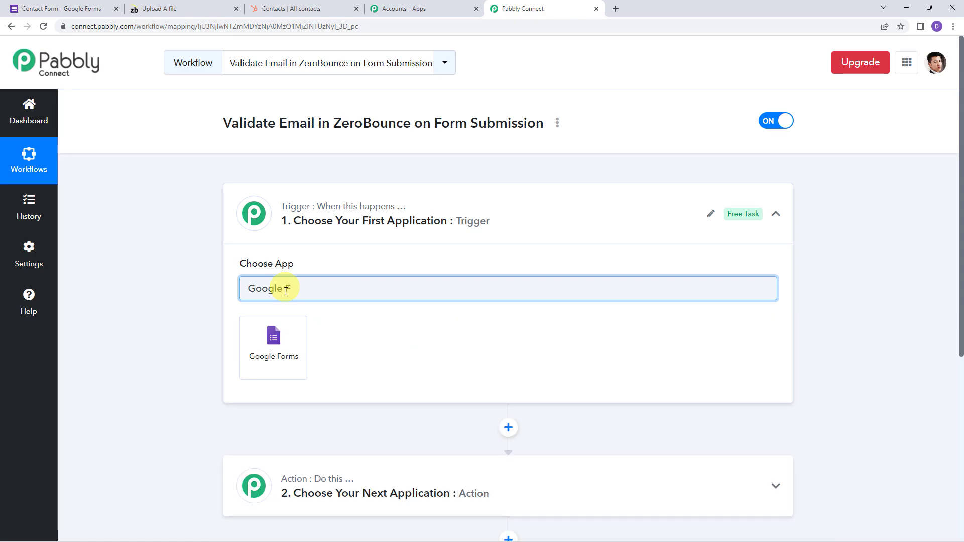
pyautogui.click(273, 339)
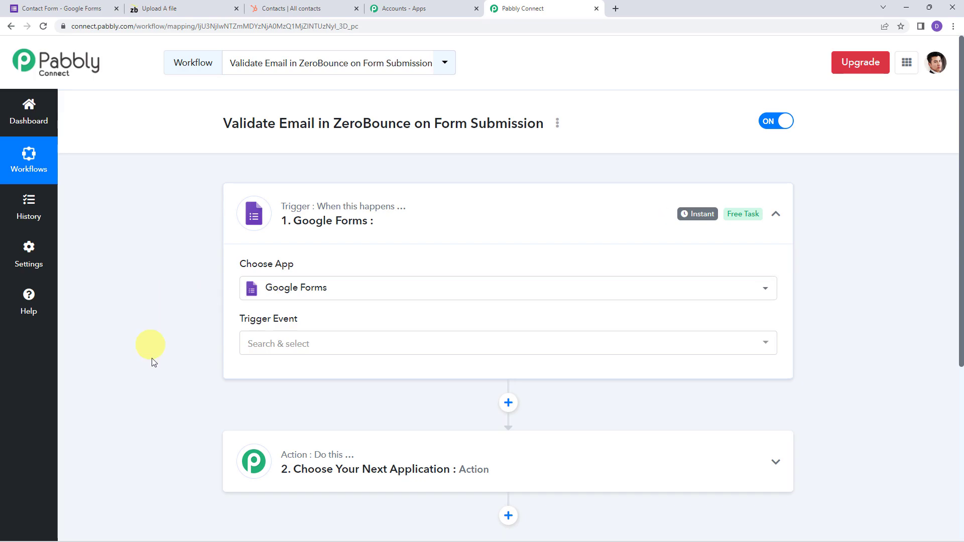
# Set the trigger event to New Response Received and review the last-question requirement note
pyautogui.click(267, 344)
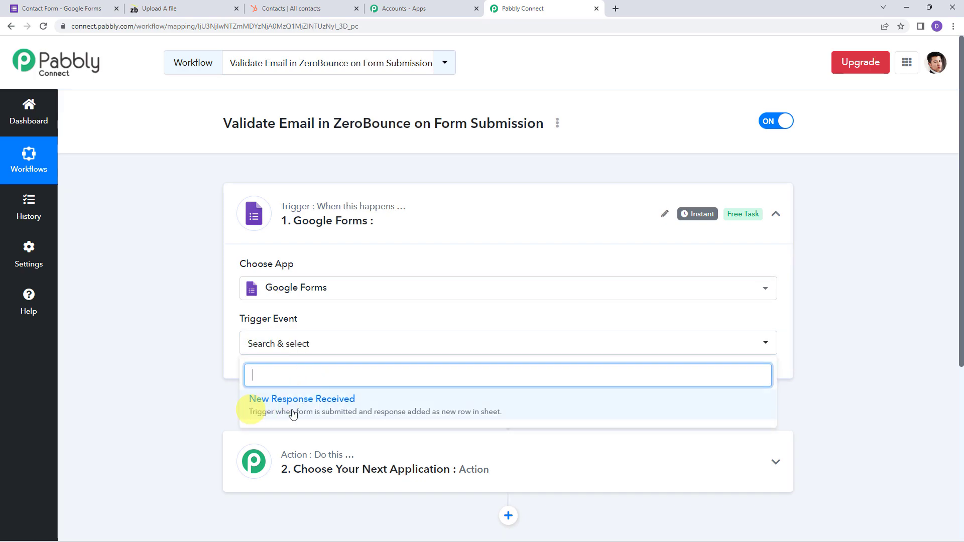
pyautogui.click(330, 409)
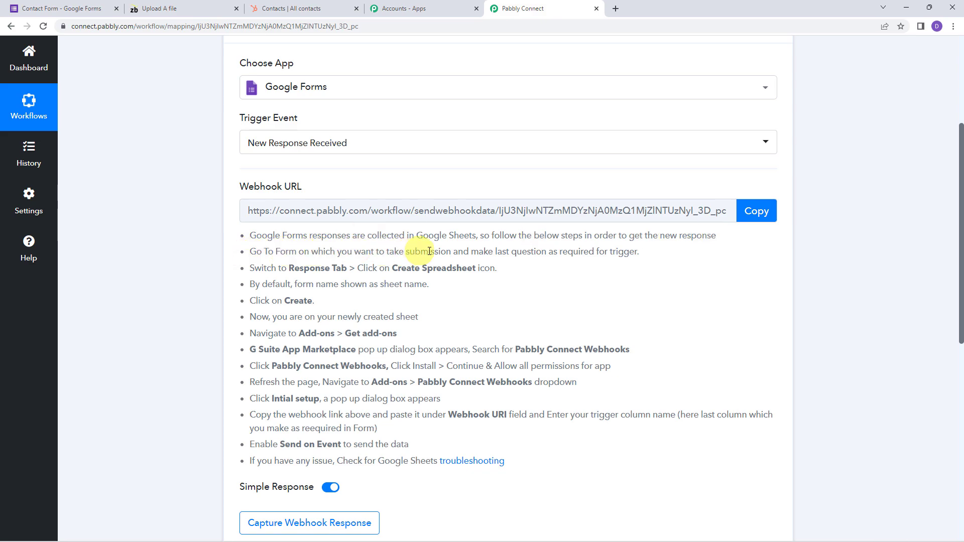
pyautogui.moveTo(495, 252); pyautogui.dragTo(641, 251)
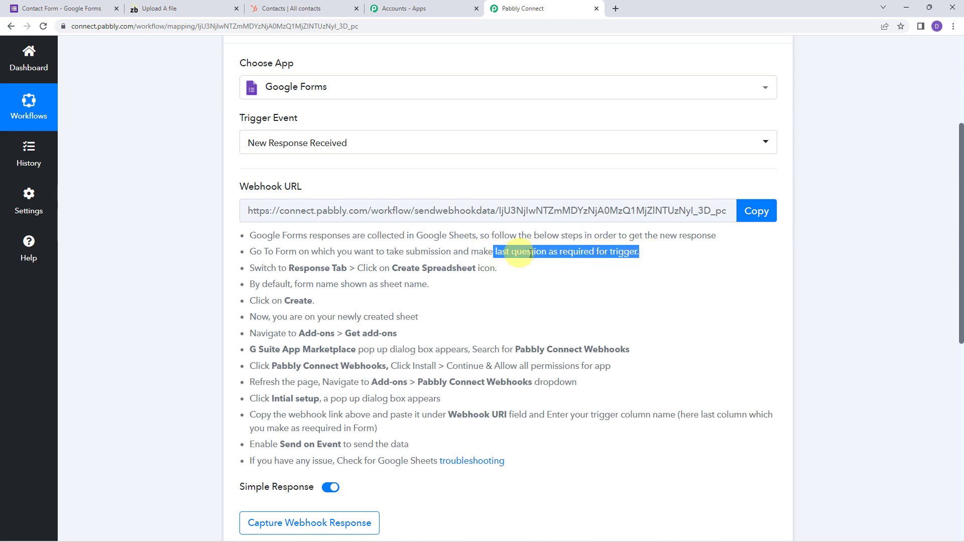
pyautogui.scroll(2, 602, 301)
pyautogui.click(661, 343)
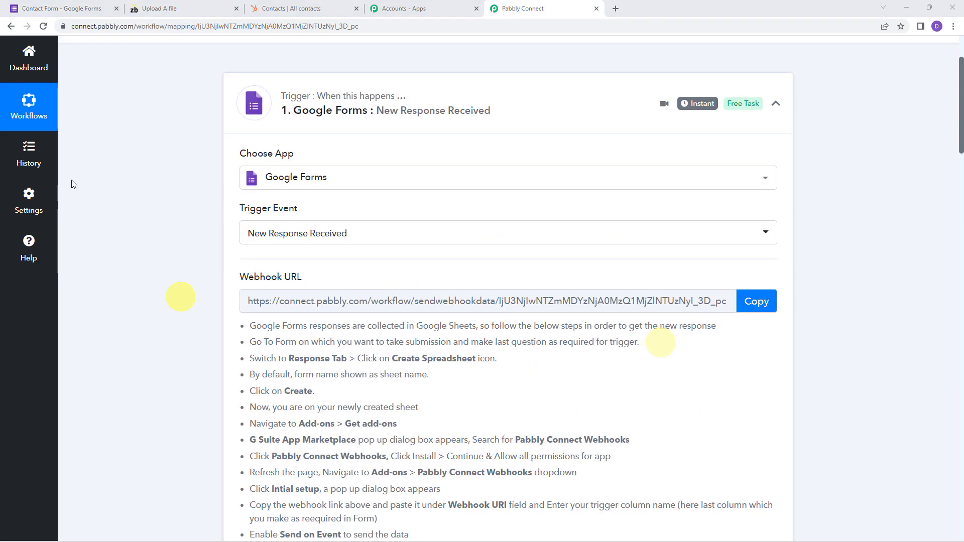
# Make the Contact Form's Phone number question required and view its responses, which show 0
pyautogui.click(70, 7)
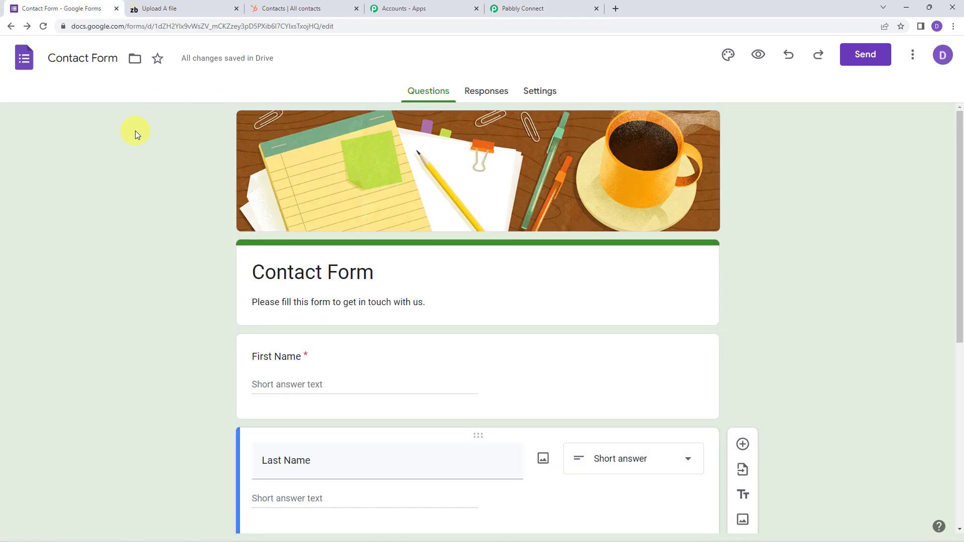
pyautogui.scroll(-2, 157, 179)
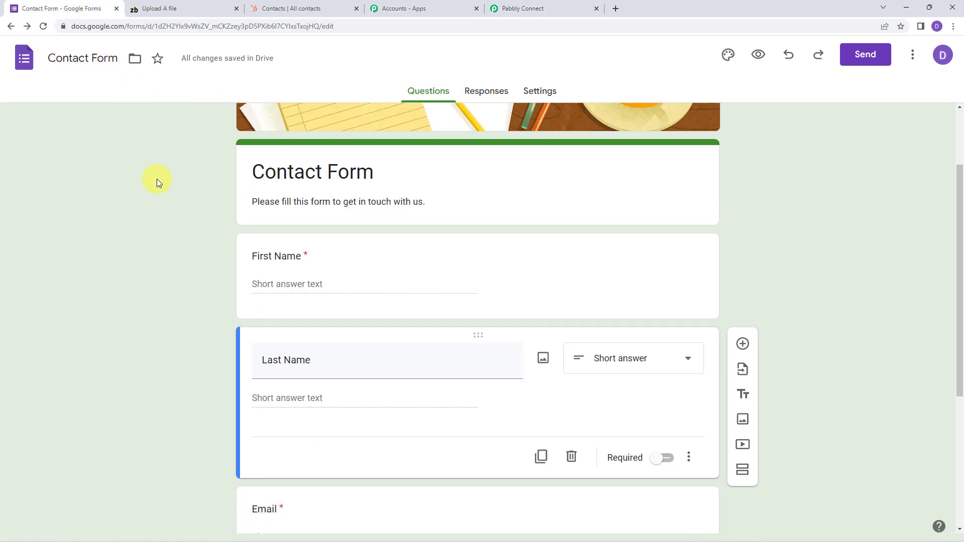
pyautogui.scroll(-1, 157, 179)
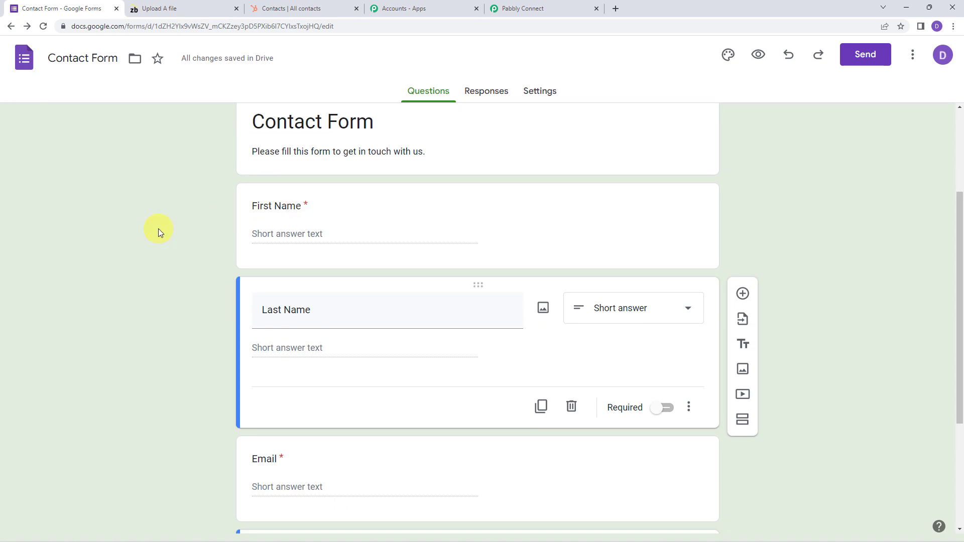
pyautogui.scroll(-4, 200, 308)
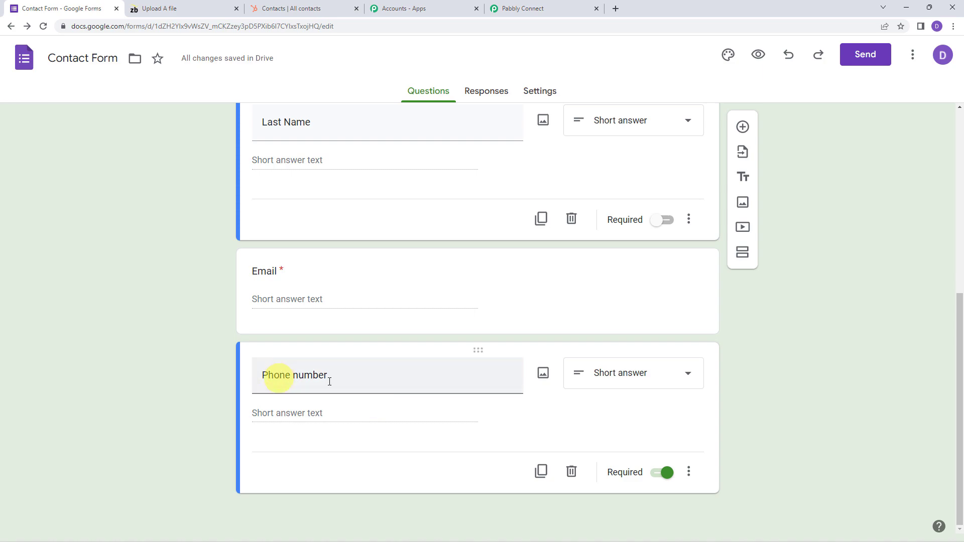
pyautogui.click(361, 381)
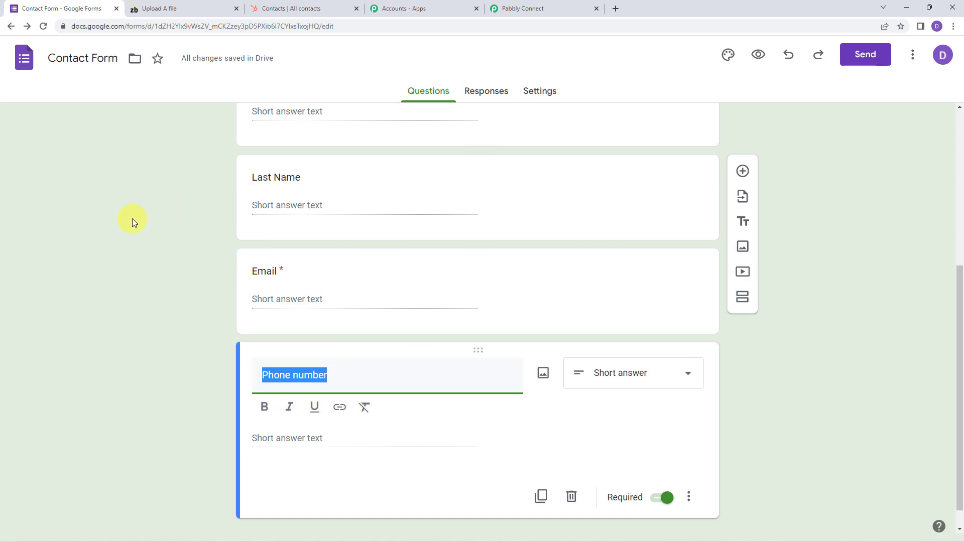
pyautogui.click(131, 218)
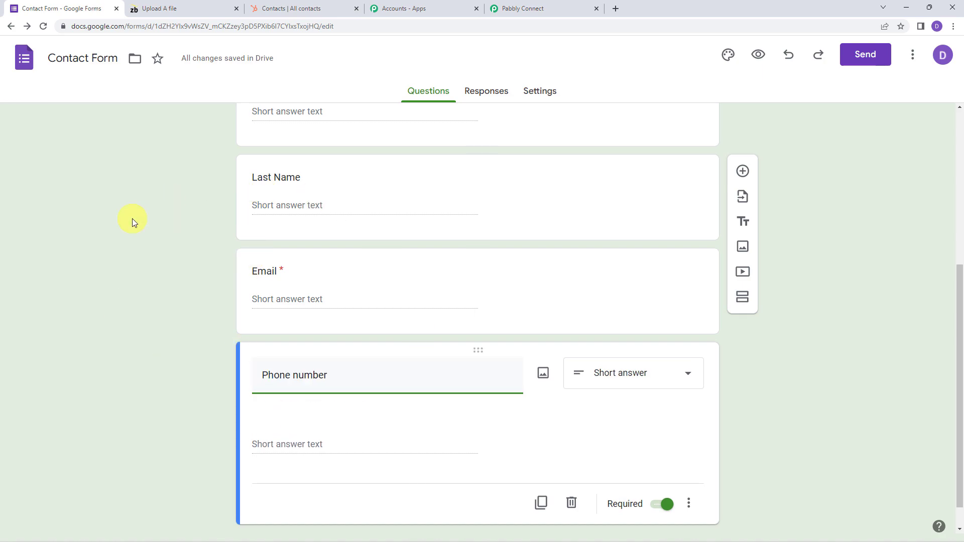
pyautogui.click(479, 92)
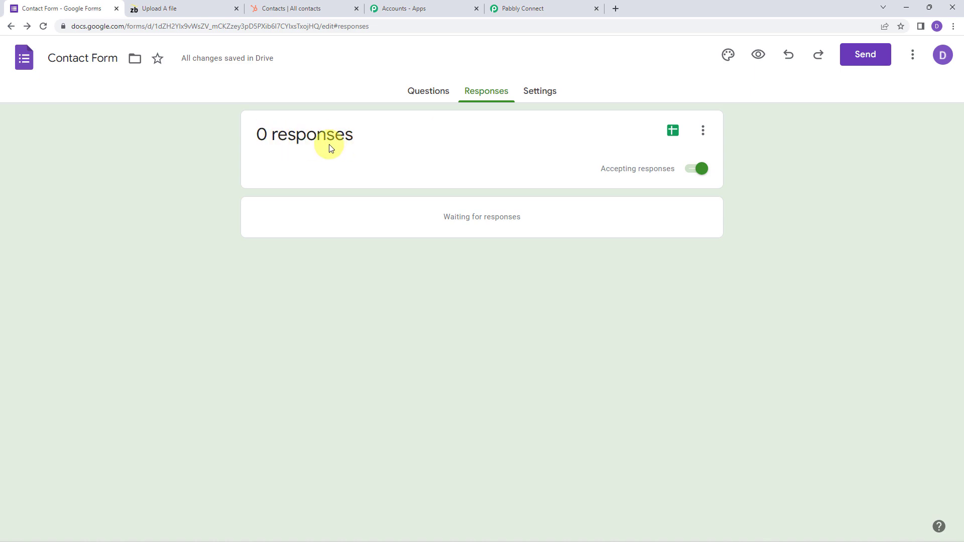
# Preview the live Contact Form and enter First Name 'Demo' and Last Name 'Customer'
pyautogui.click(760, 56)
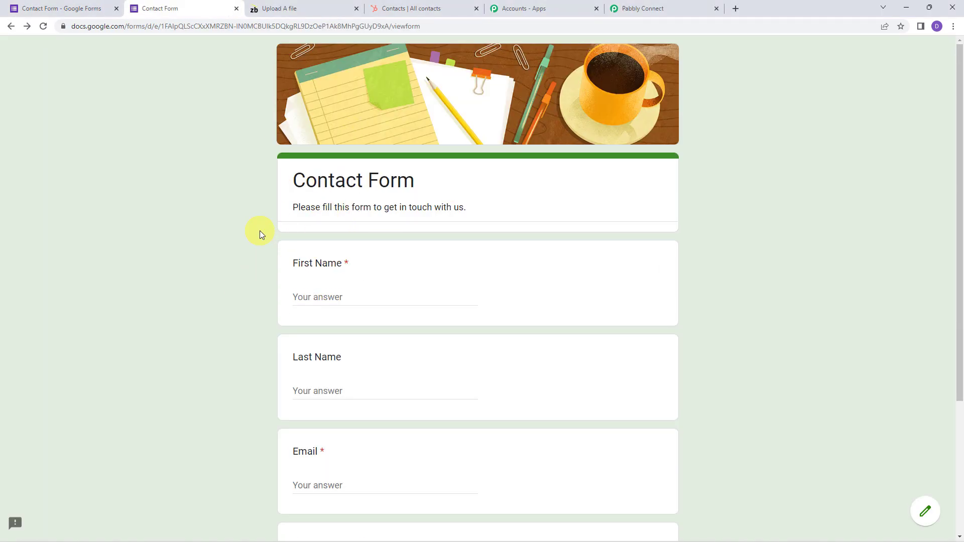
pyautogui.scroll(-2, 267, 228)
pyautogui.click(319, 198)
pyautogui.write('Demo')
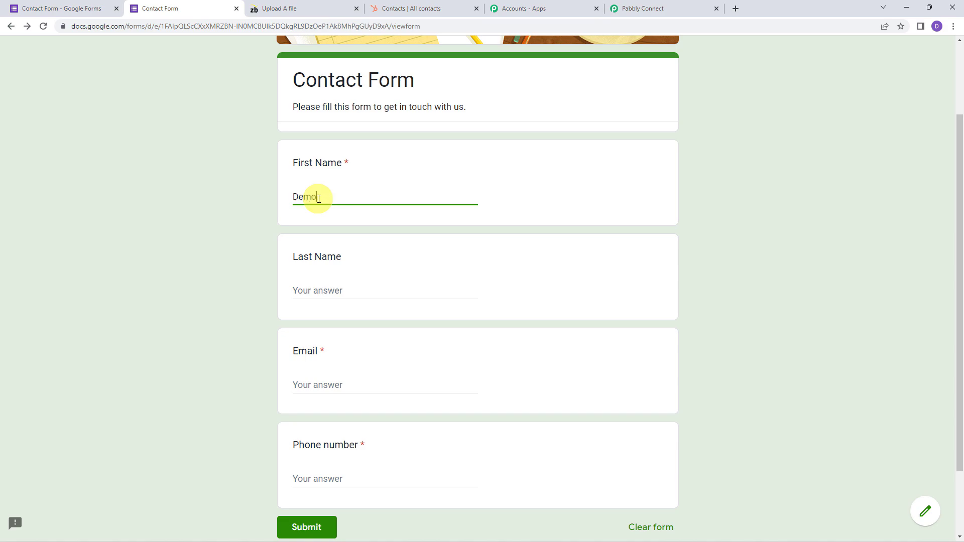
pyautogui.press('Tab')
pyautogui.write('Customer')
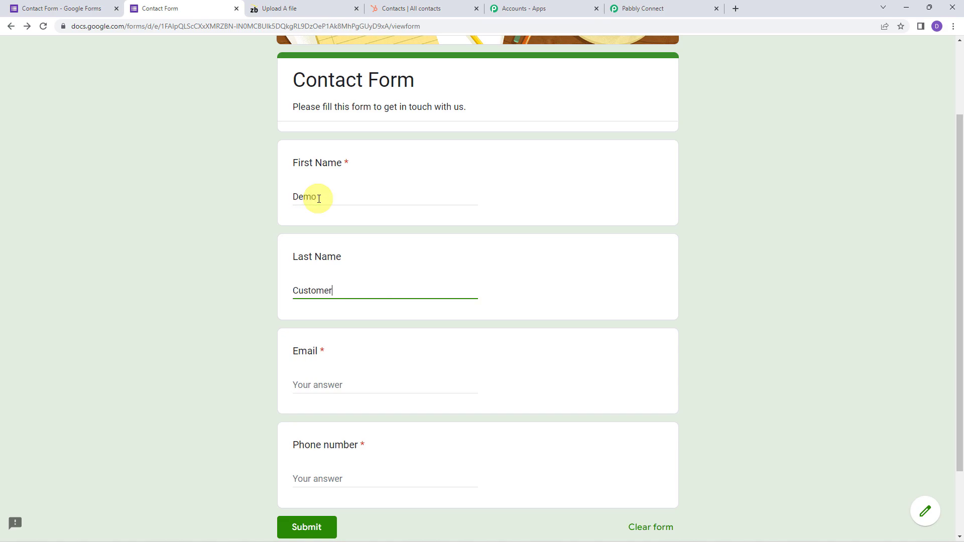
pyautogui.press('Tab')
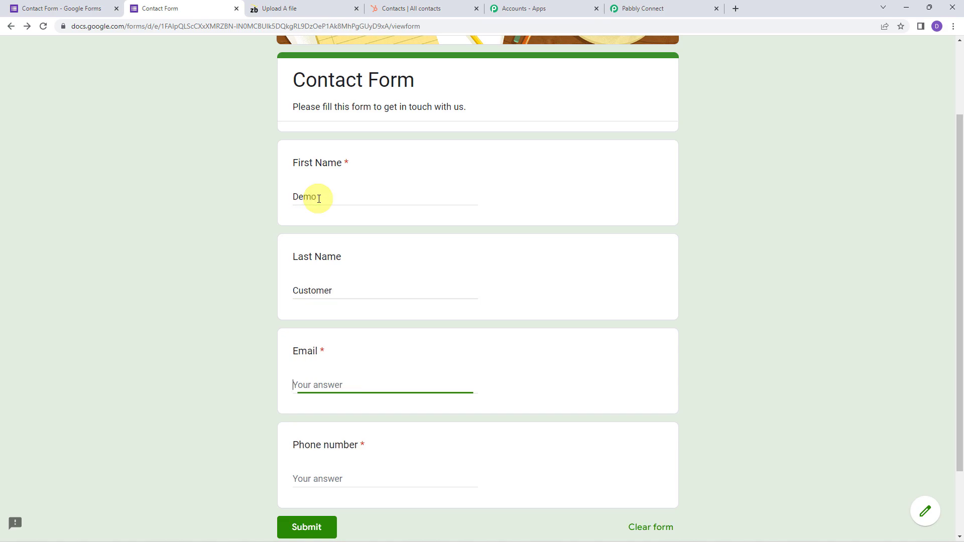
# Fill in the email and phone number, submit, and check the new response in the editor
pyautogui.scroll(-2, 319, 198)
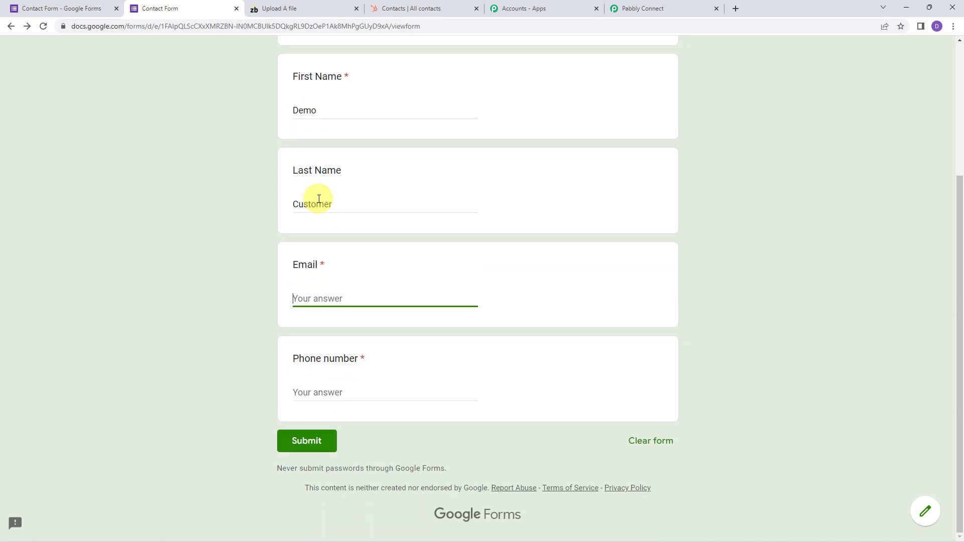
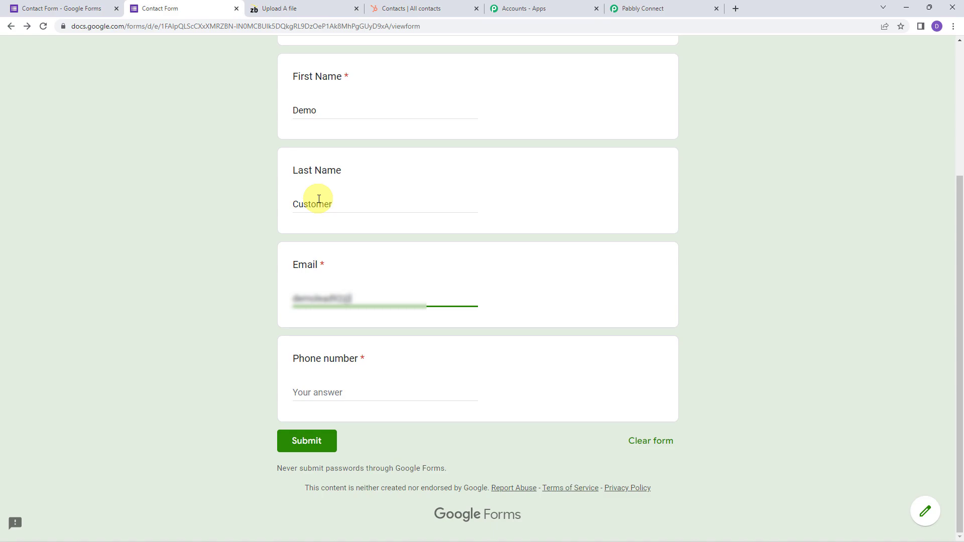
pyautogui.press('Tab')
pyautogui.write('9')
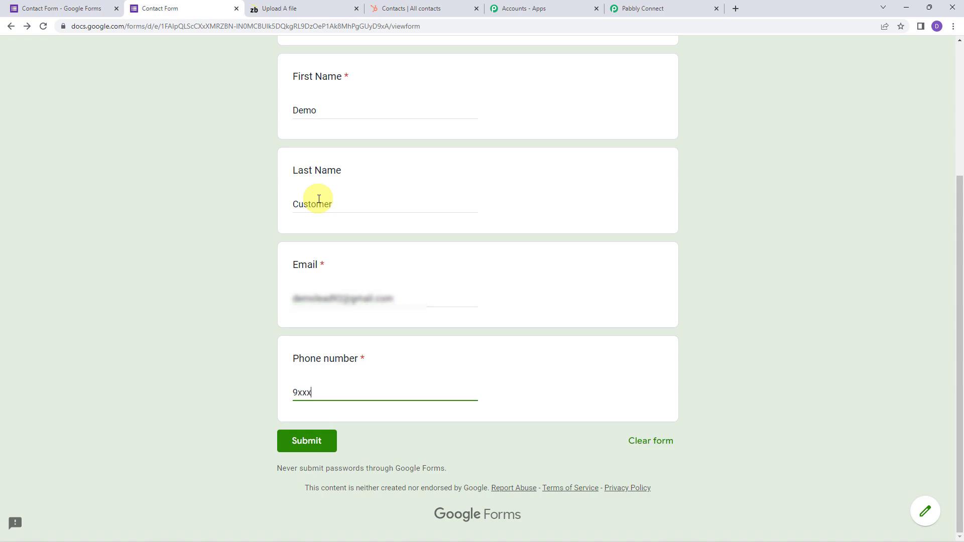
pyautogui.write('xxxxxxxx0')
pyautogui.click(324, 440)
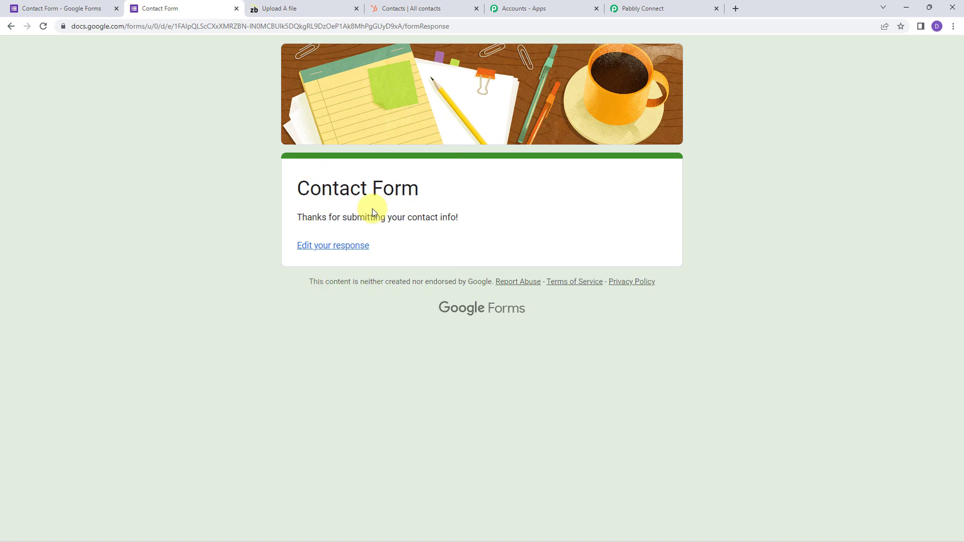
pyautogui.click(67, 4)
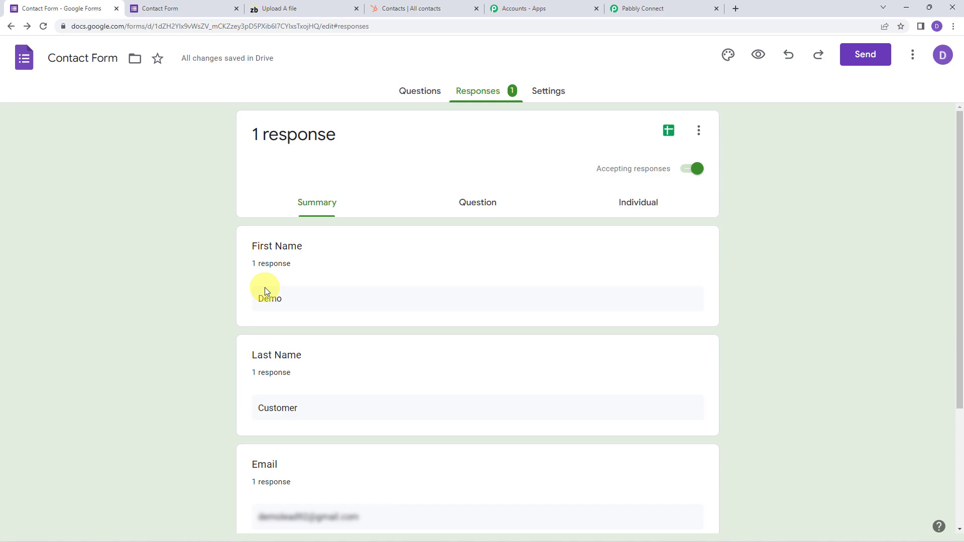
# Link responses to a new 'Contact Form (Responses)' spreadsheet and open it in Sheets
pyautogui.click(698, 134)
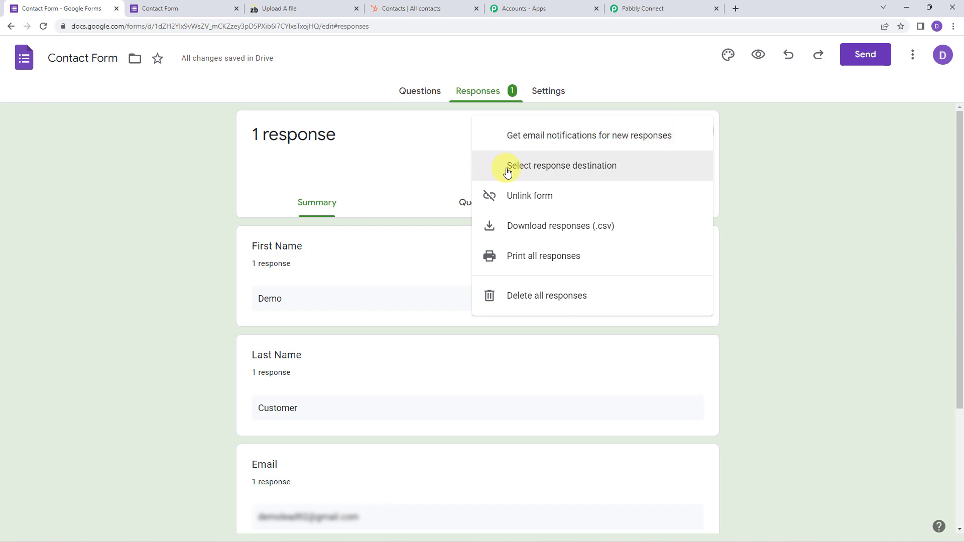
pyautogui.click(610, 166)
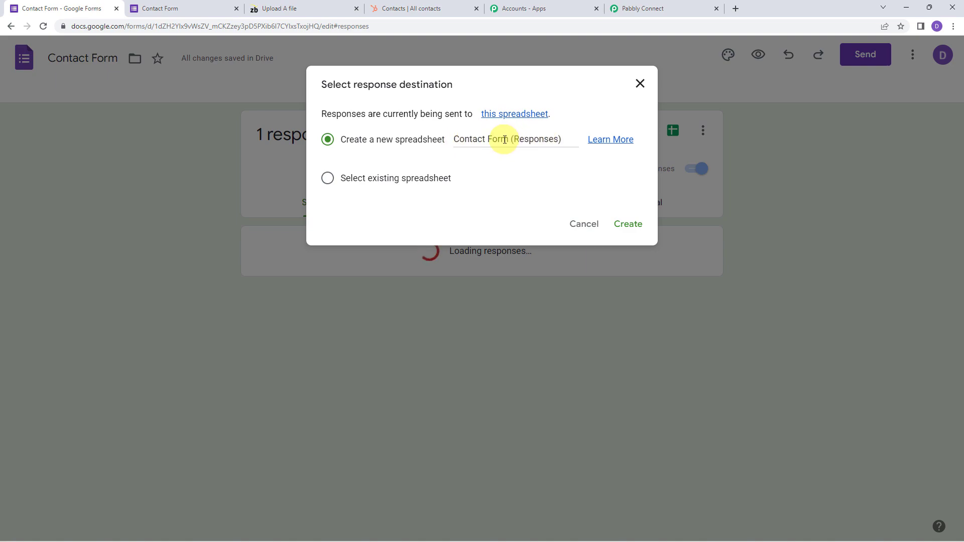
pyautogui.moveTo(459, 139); pyautogui.dragTo(565, 140)
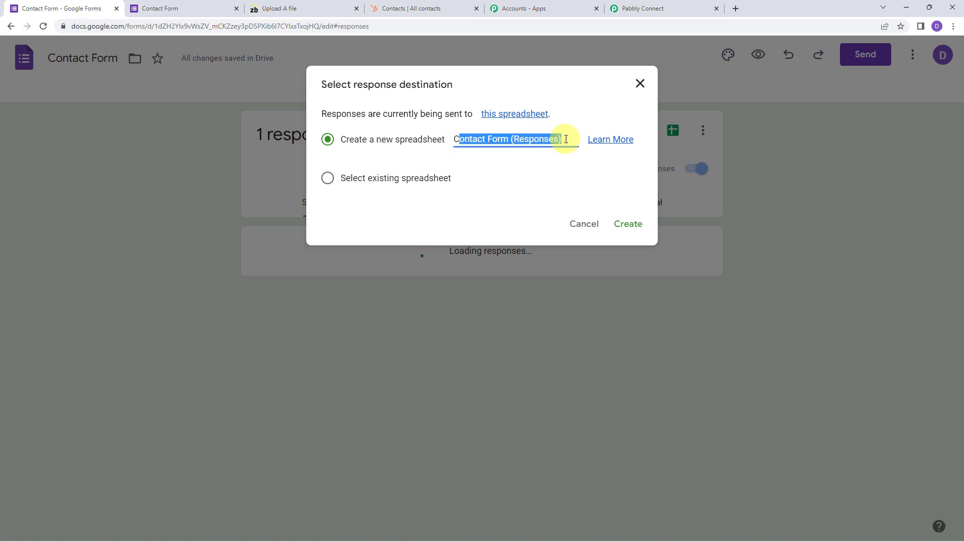
pyautogui.click(564, 138)
pyautogui.click(627, 223)
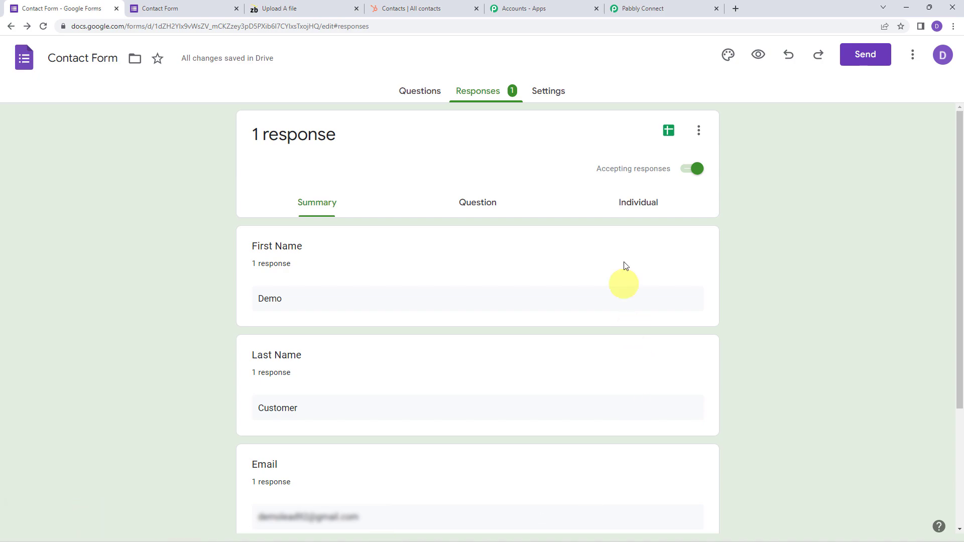
pyautogui.click(668, 132)
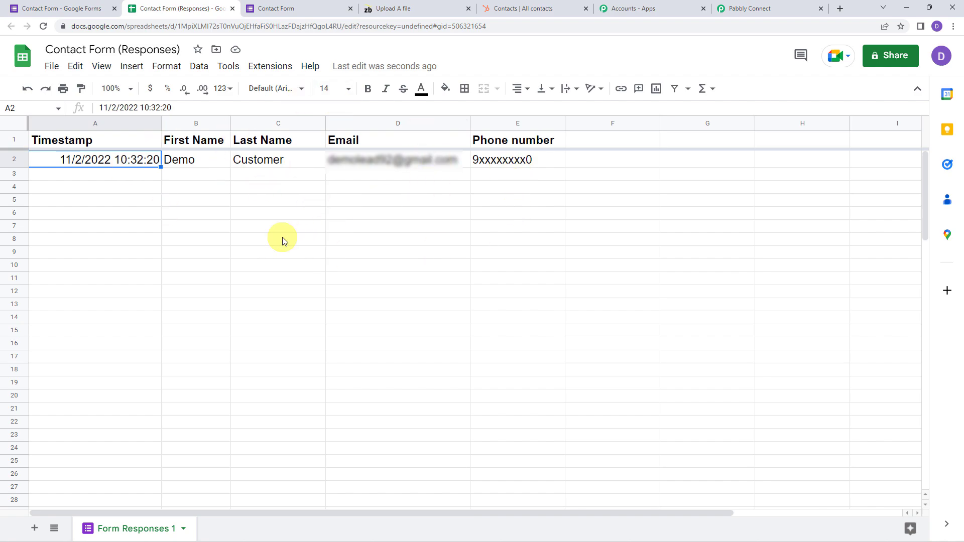
pyautogui.click(276, 73)
pyautogui.moveTo(279, 92)
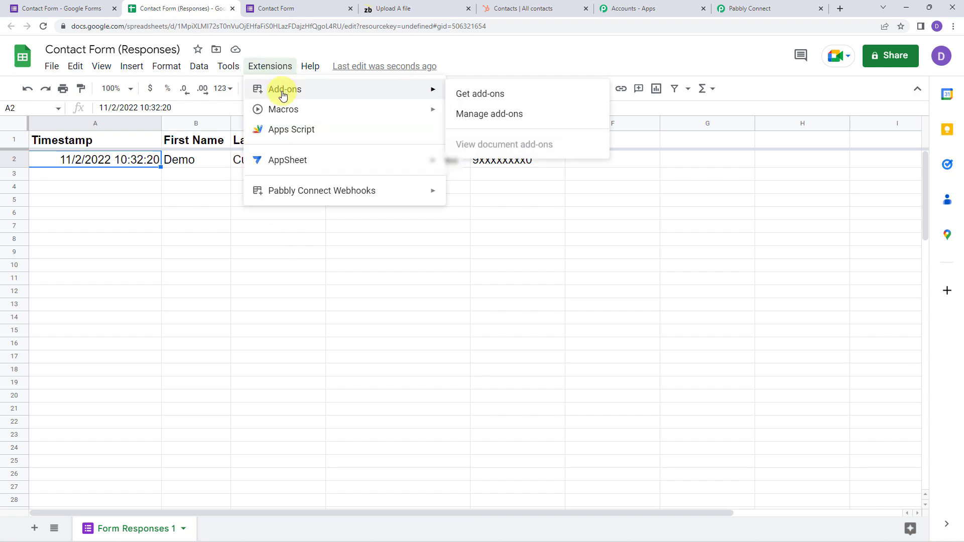
pyautogui.click(464, 94)
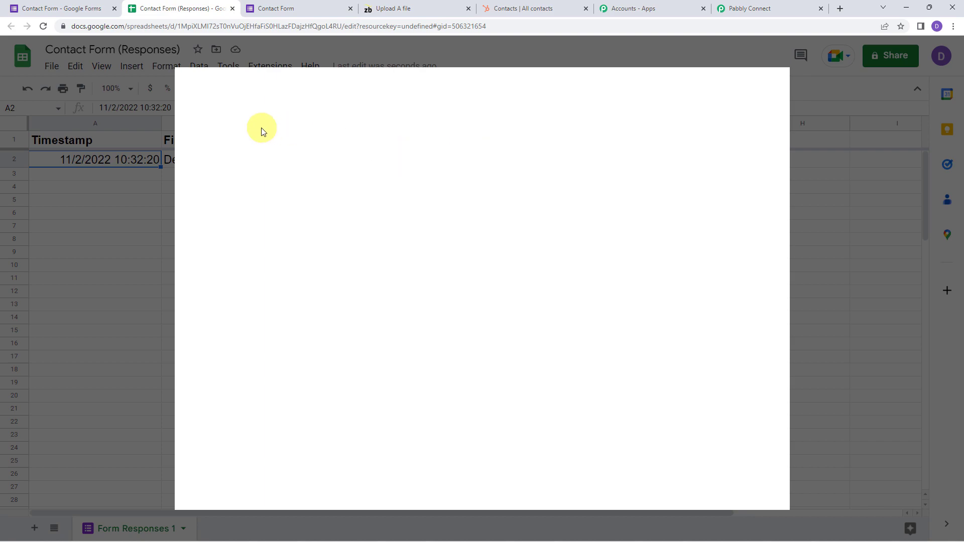
pyautogui.click(501, 88)
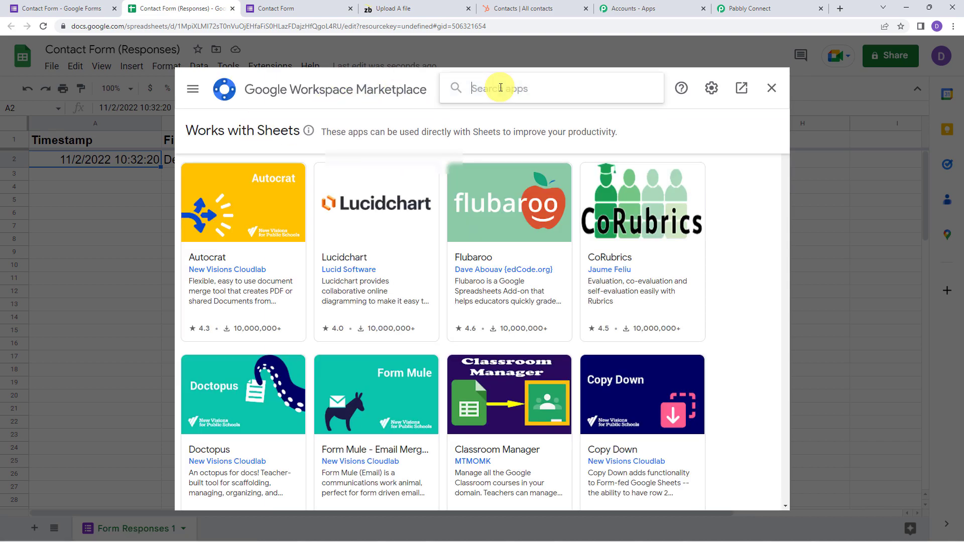
pyautogui.write('pabb')
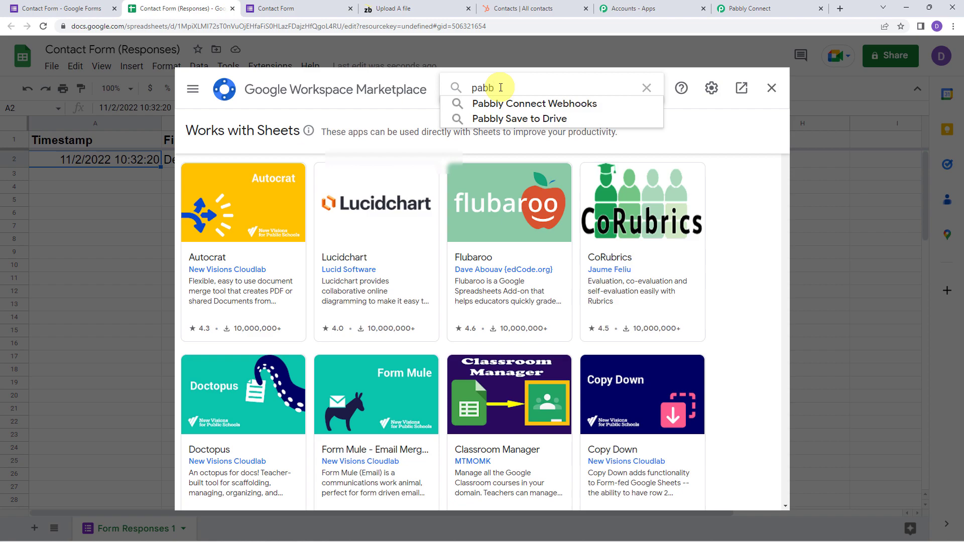
pyautogui.click(497, 103)
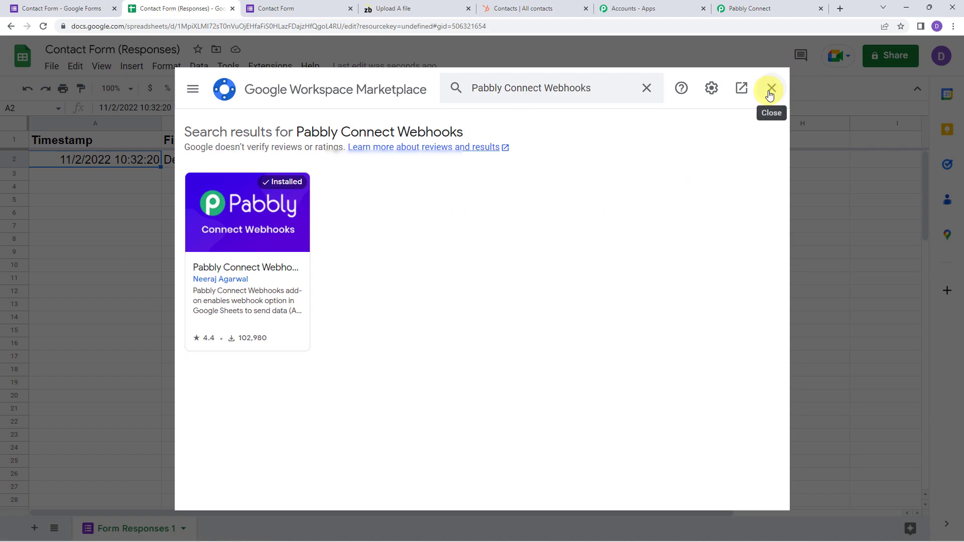
pyautogui.click(770, 95)
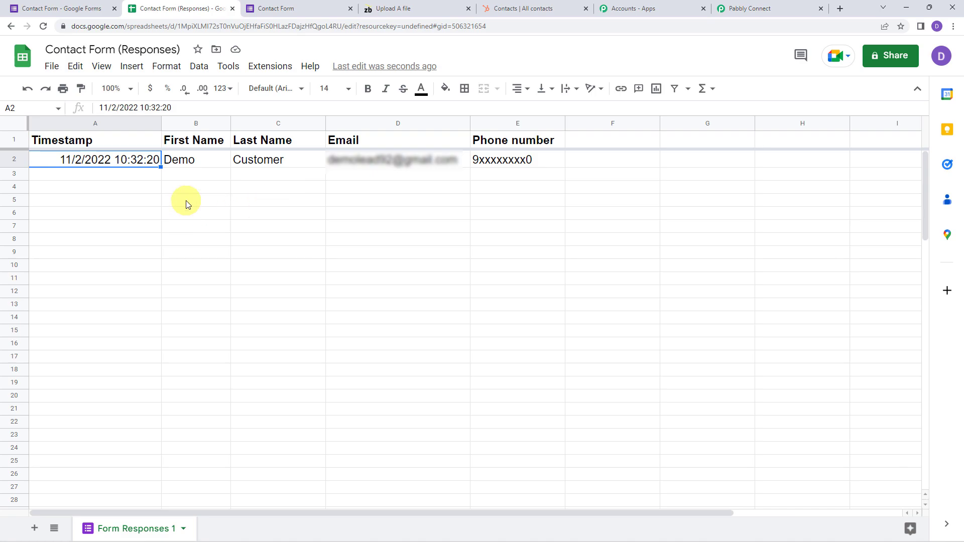
# Start Pabbly Connect Webhooks Initial Setup and paste in the workflow's webhook URL
pyautogui.click(46, 28)
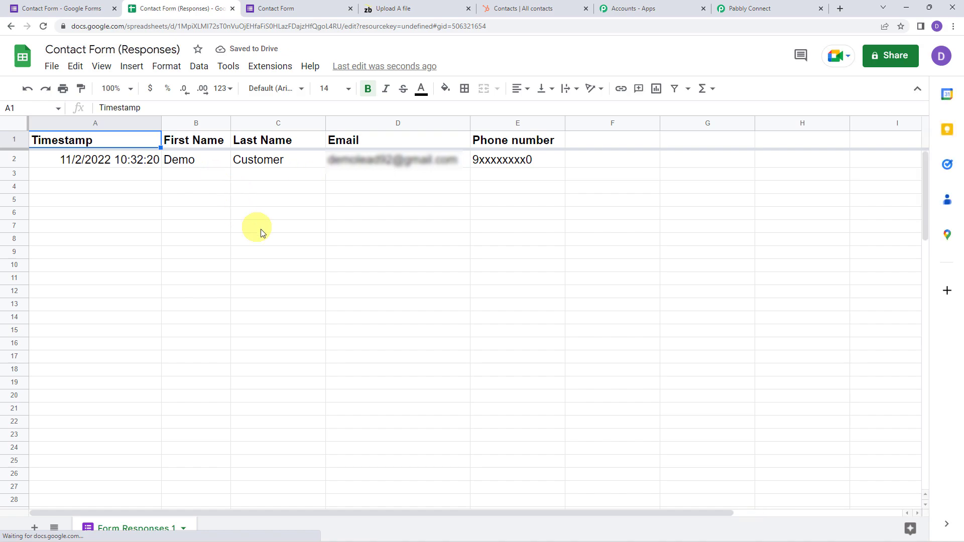
pyautogui.click(269, 69)
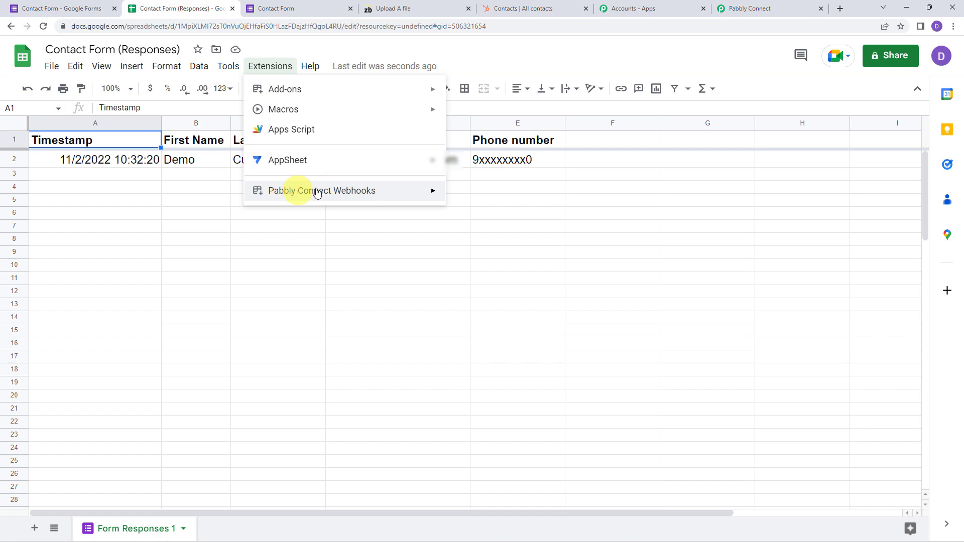
pyautogui.moveTo(308, 190)
pyautogui.click(504, 196)
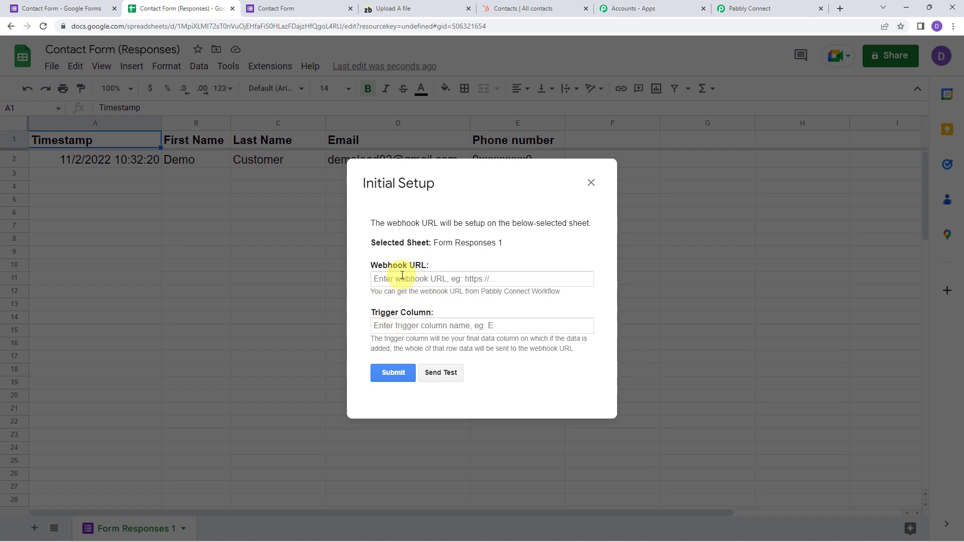
pyautogui.click(753, 8)
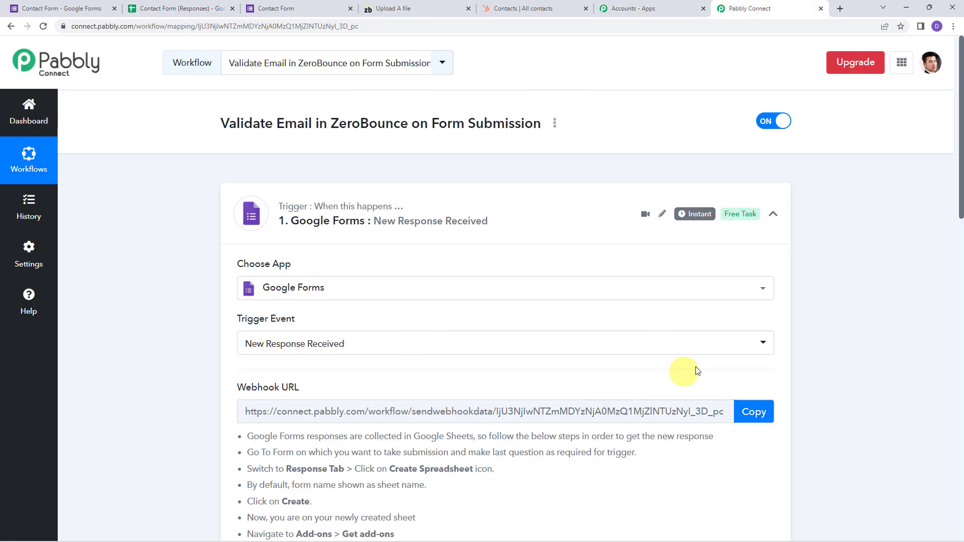
pyautogui.click(753, 411)
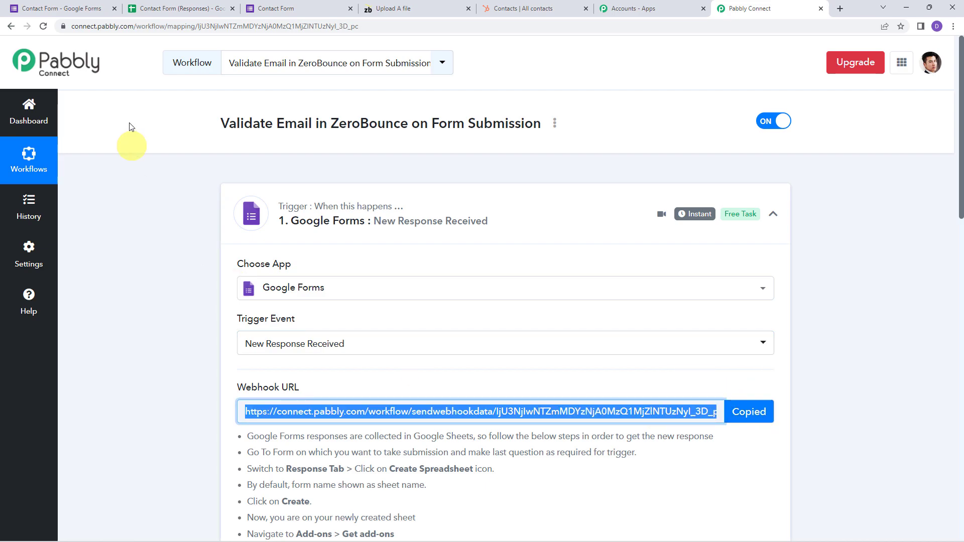
pyautogui.click(196, 8)
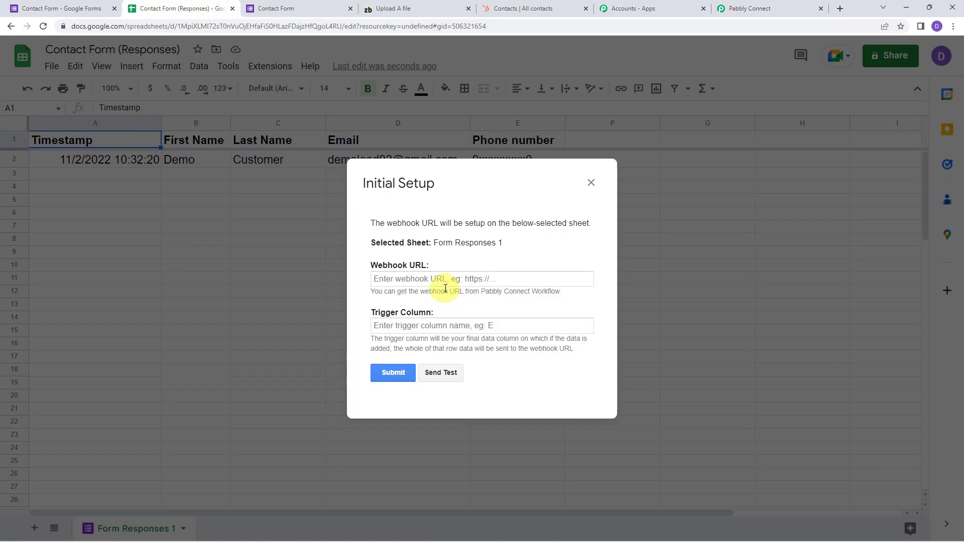
pyautogui.rightClick(444, 280)
pyautogui.click(463, 375)
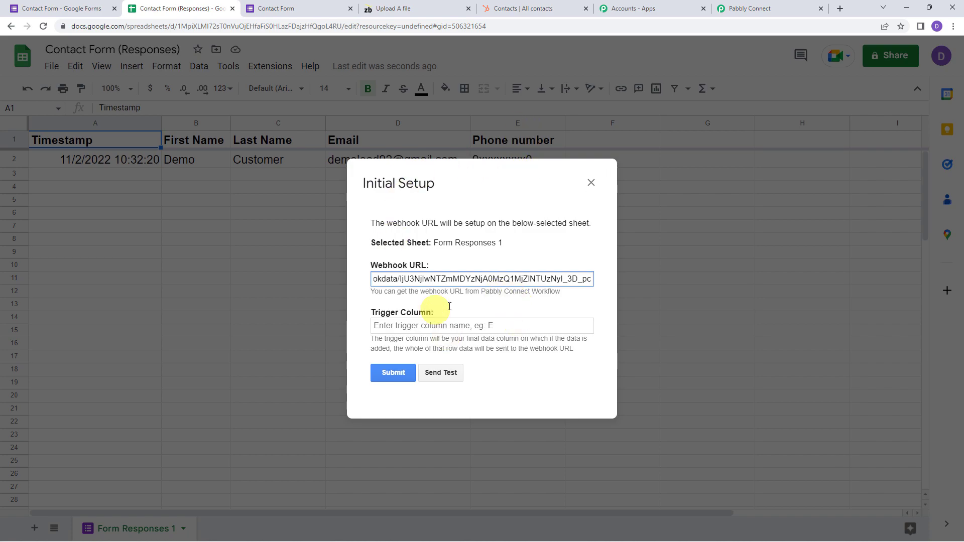
# Set trigger column E, send test data, submit the setup, and close the dialog
pyautogui.click(400, 327)
pyautogui.write('E')
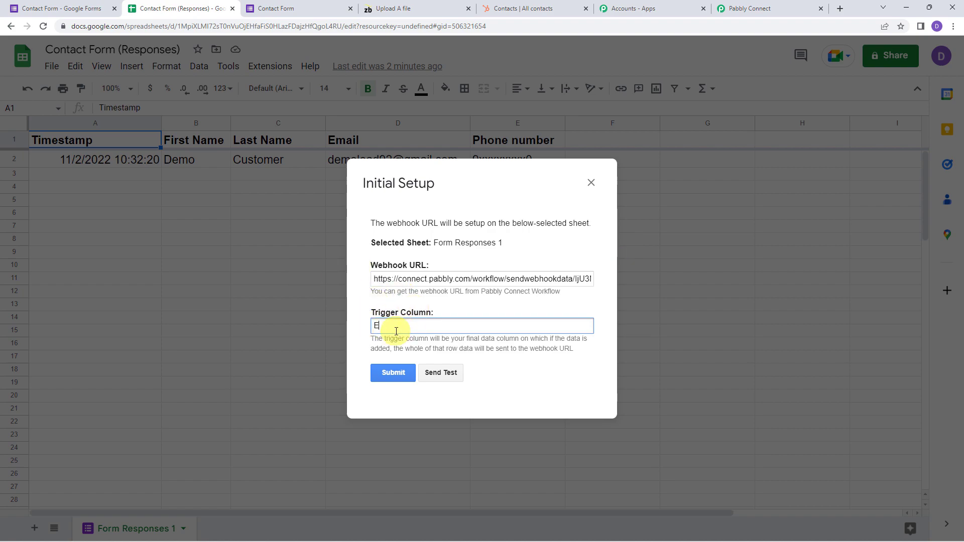
pyautogui.click(442, 374)
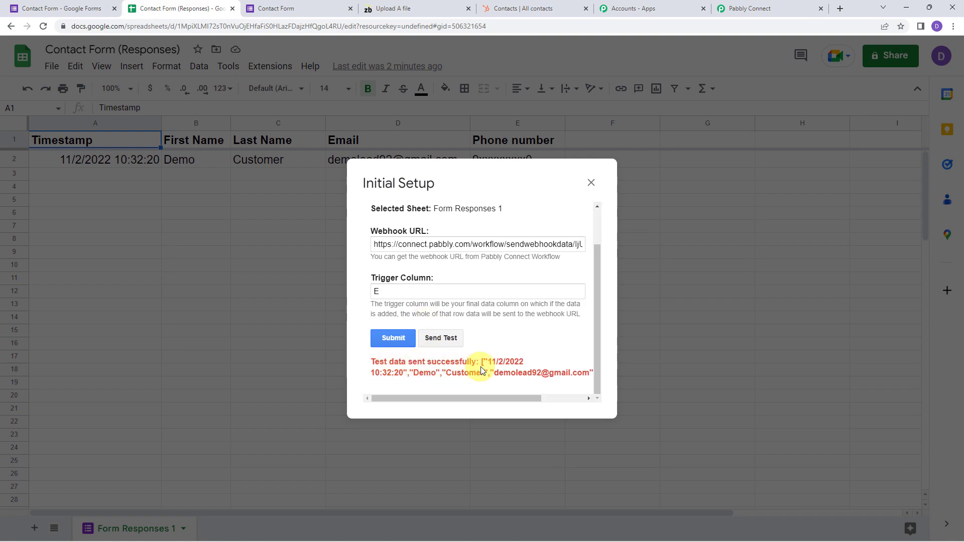
pyautogui.click(397, 340)
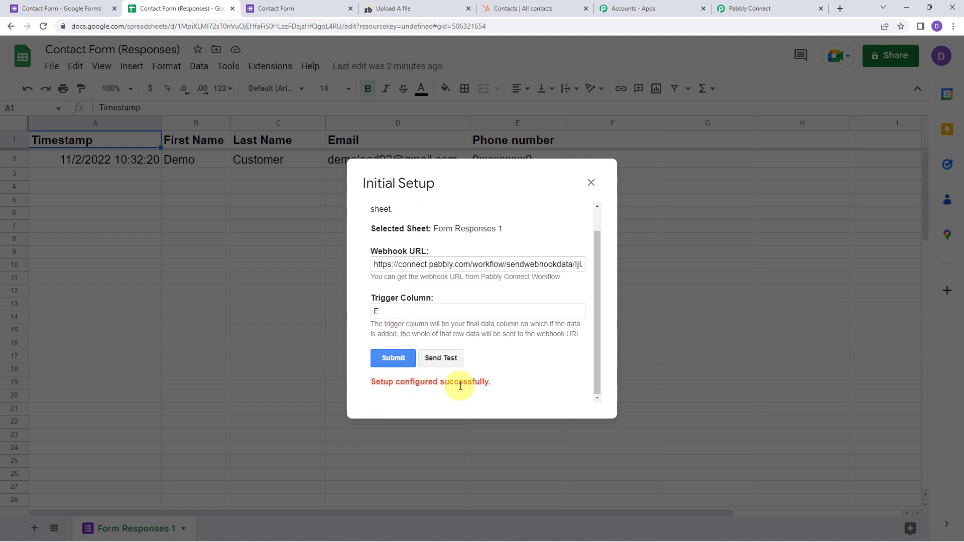
pyautogui.click(590, 184)
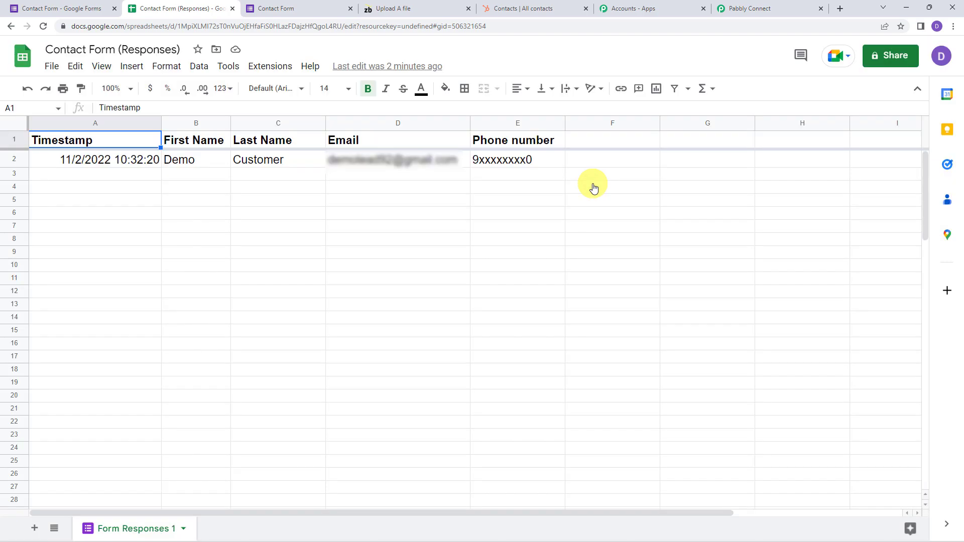
# Enable Send On Event in the Pabbly Connect Webhooks add-on and confirm its checkmark
pyautogui.click(270, 66)
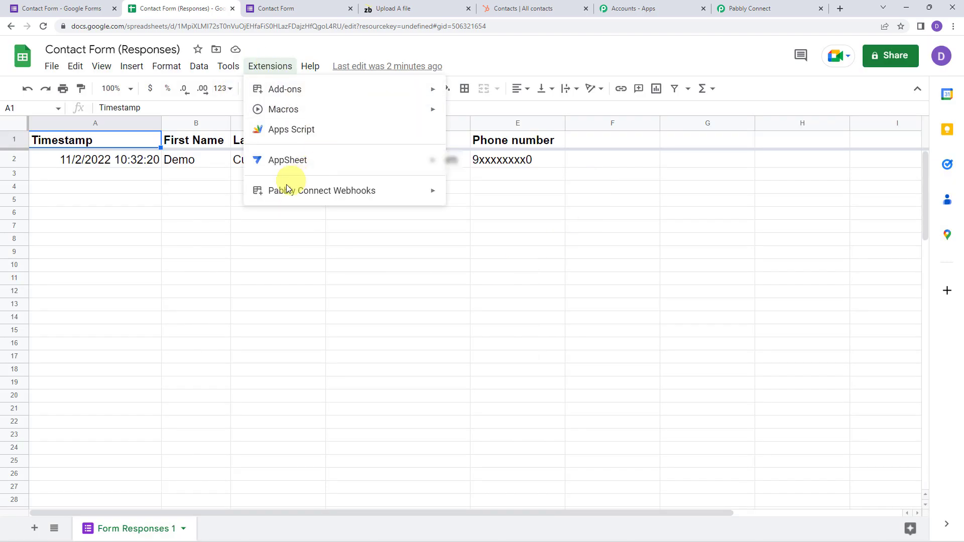
pyautogui.moveTo(287, 191)
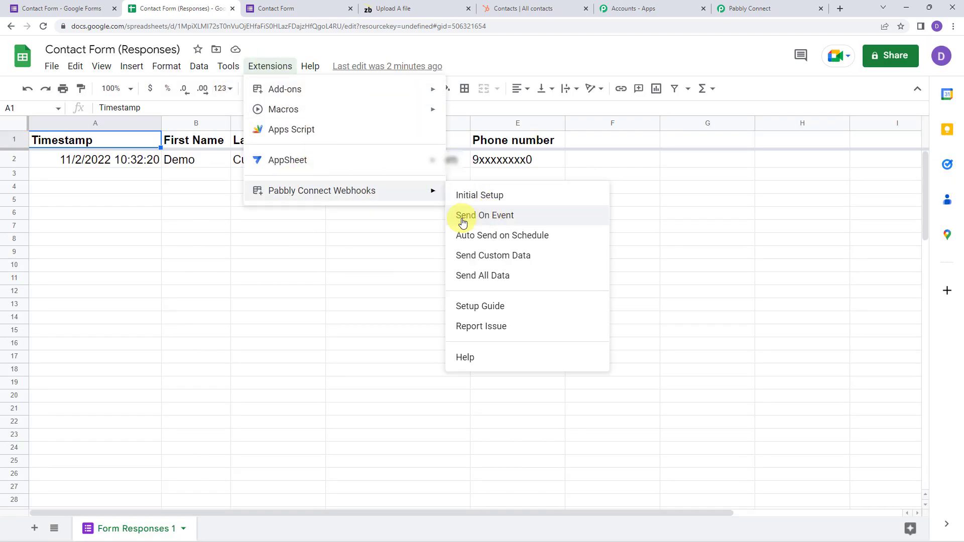
pyautogui.click(495, 218)
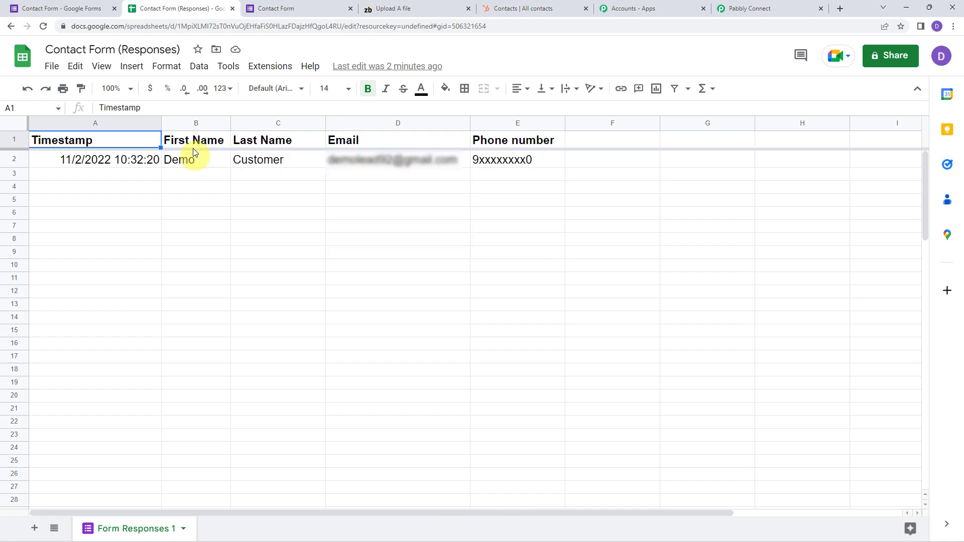
pyautogui.click(273, 66)
pyautogui.moveTo(368, 194)
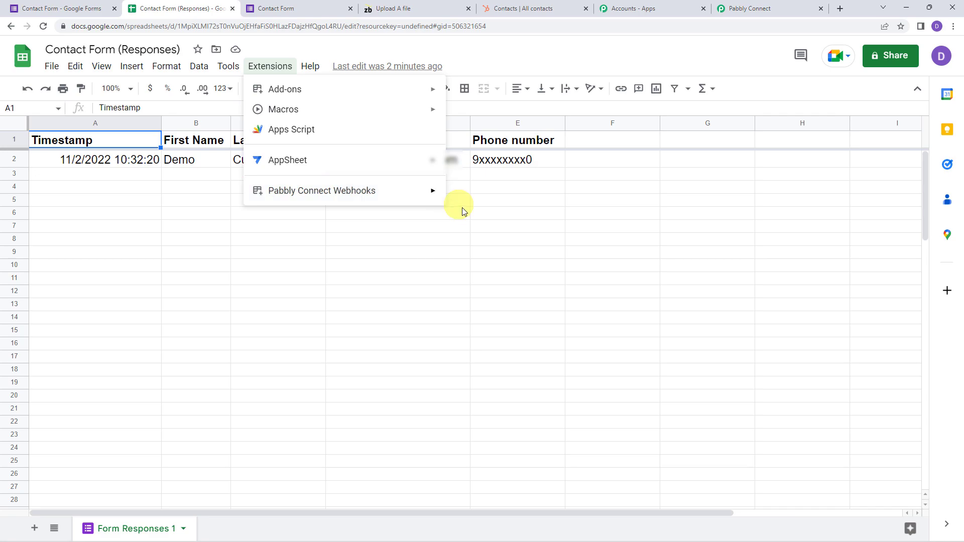
pyautogui.moveTo(431, 194)
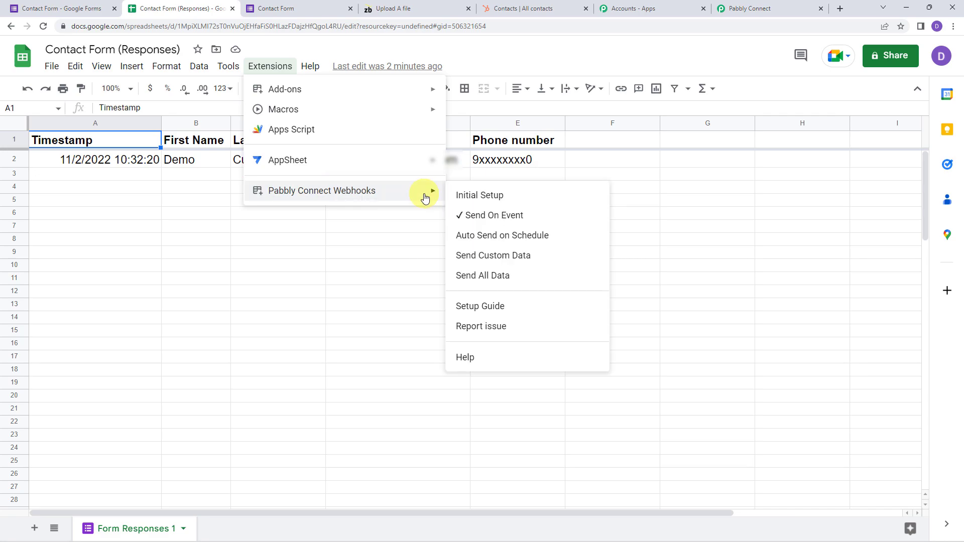
pyautogui.click(345, 251)
pyautogui.click(776, 5)
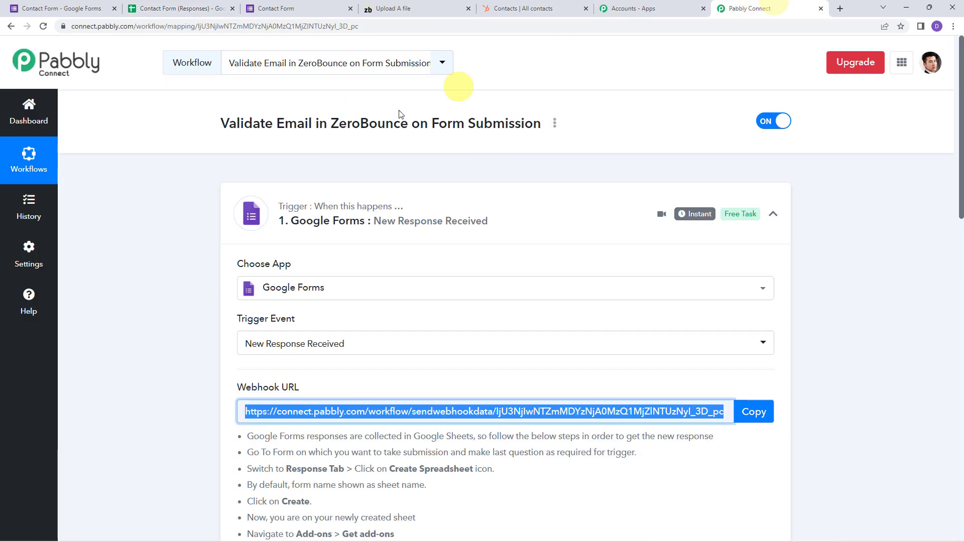
# Check the captured RowIndex and Email sample values, then add an action step below the trigger
pyautogui.scroll(-5, 173, 236)
pyautogui.scroll(-6, 172, 236)
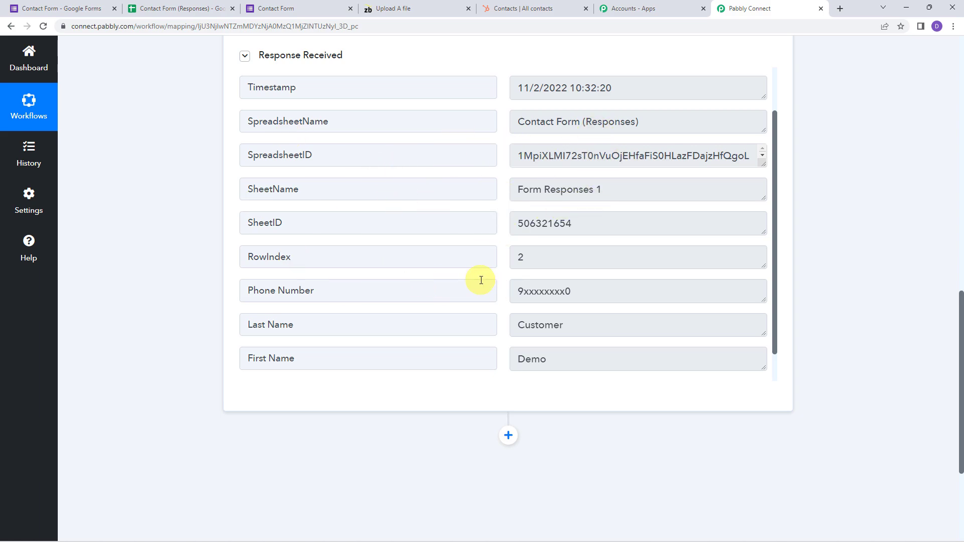
pyautogui.click(553, 255)
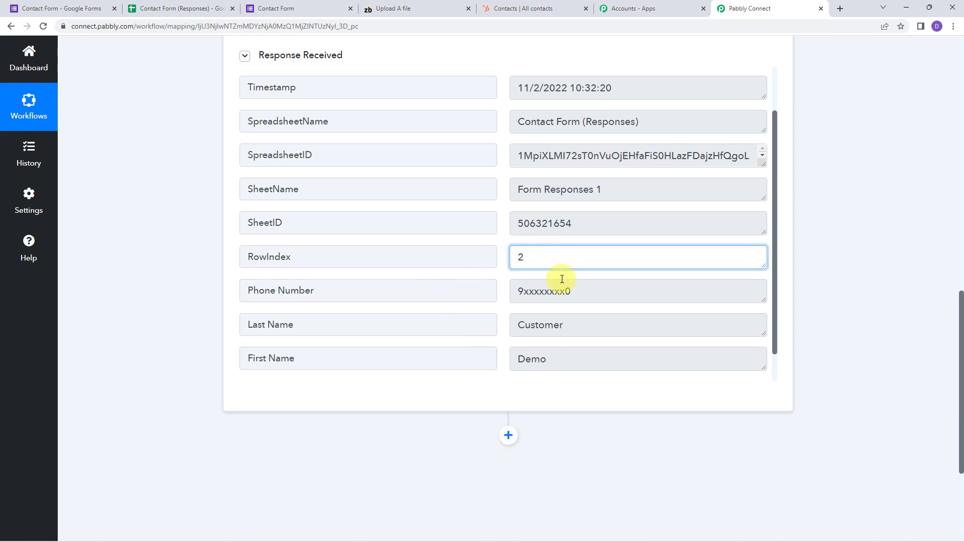
pyautogui.scroll(-1, 534, 318)
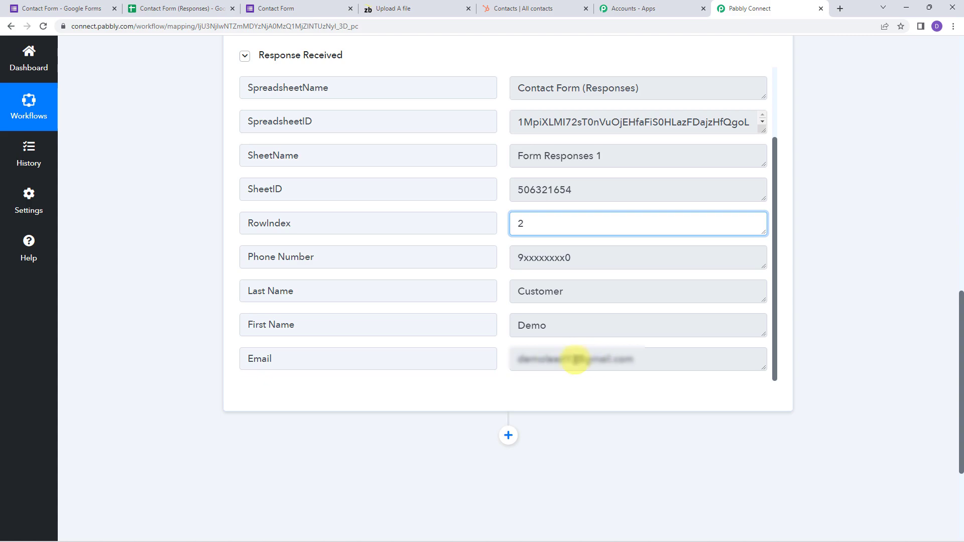
pyautogui.click(389, 349)
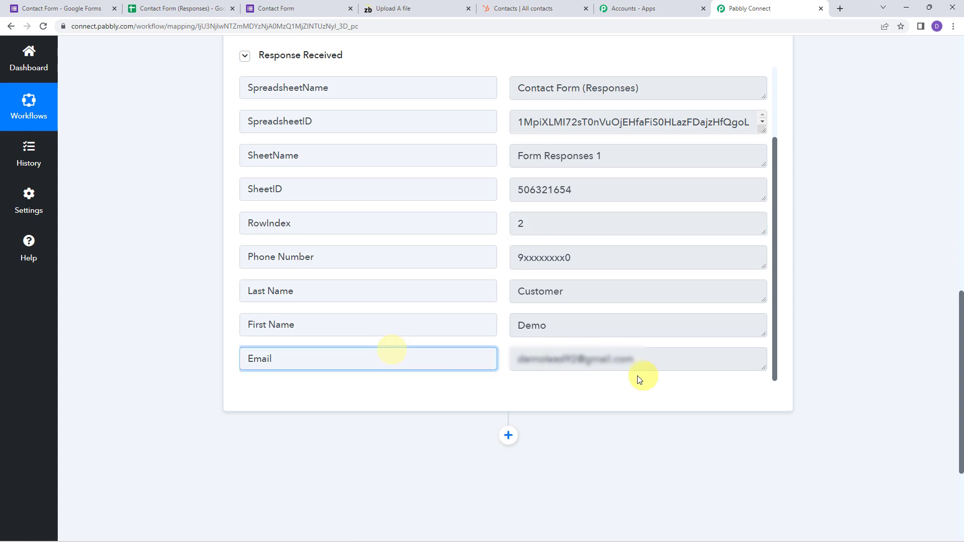
pyautogui.click(647, 358)
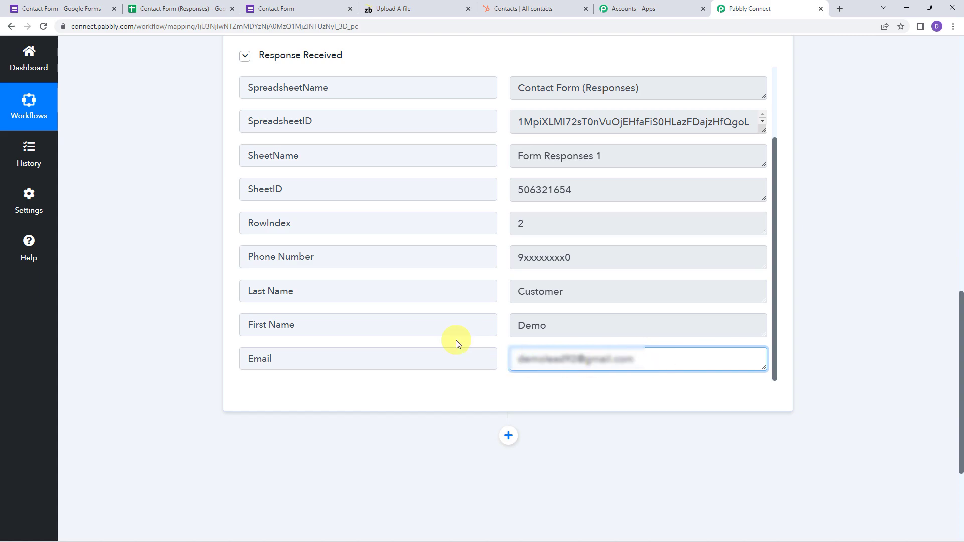
pyautogui.scroll(-4, 456, 340)
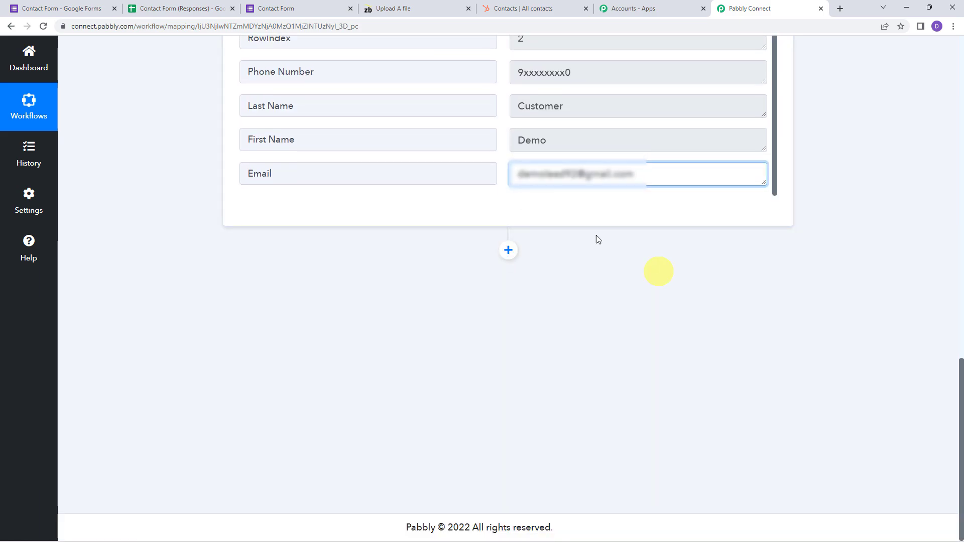
pyautogui.click(509, 251)
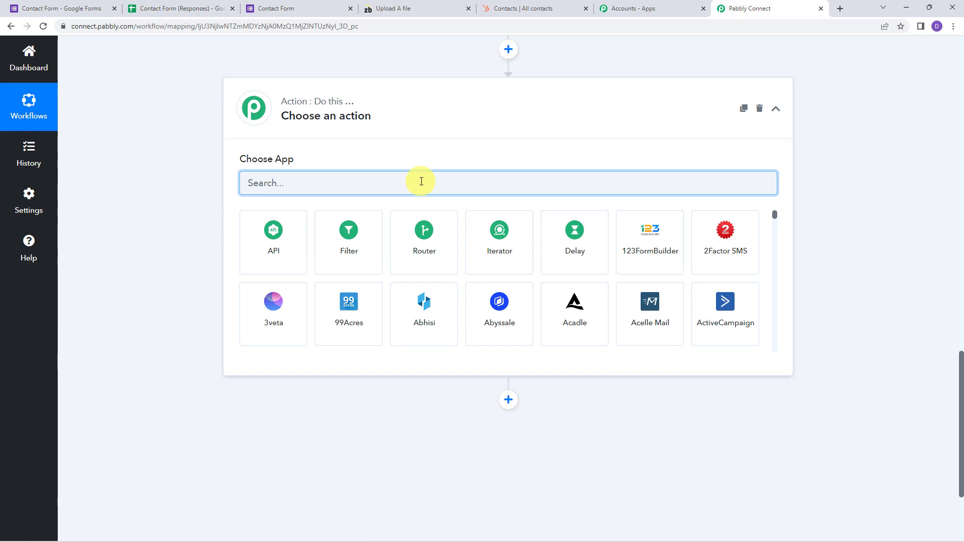
# Set the action to ZeroBounce with the Validate Email event
pyautogui.write('Zer')
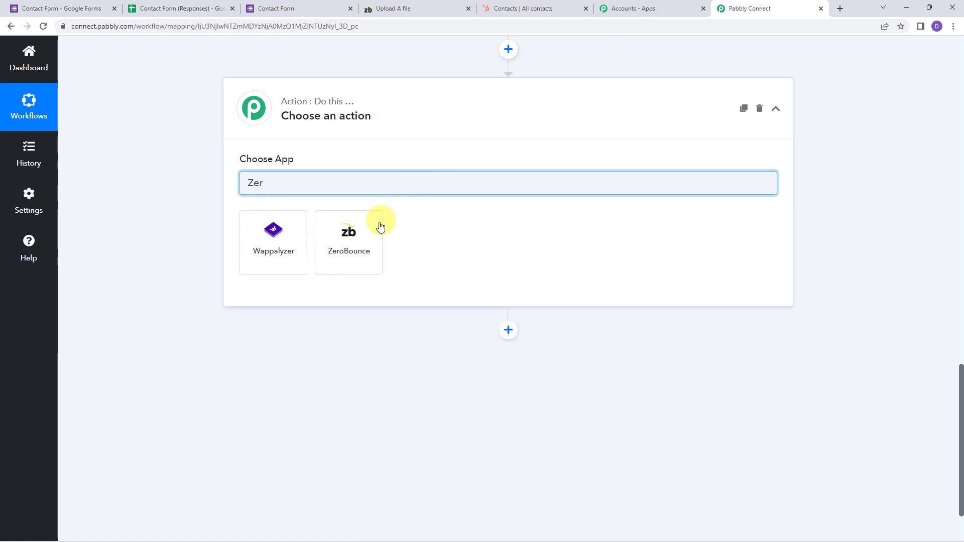
pyautogui.click(371, 228)
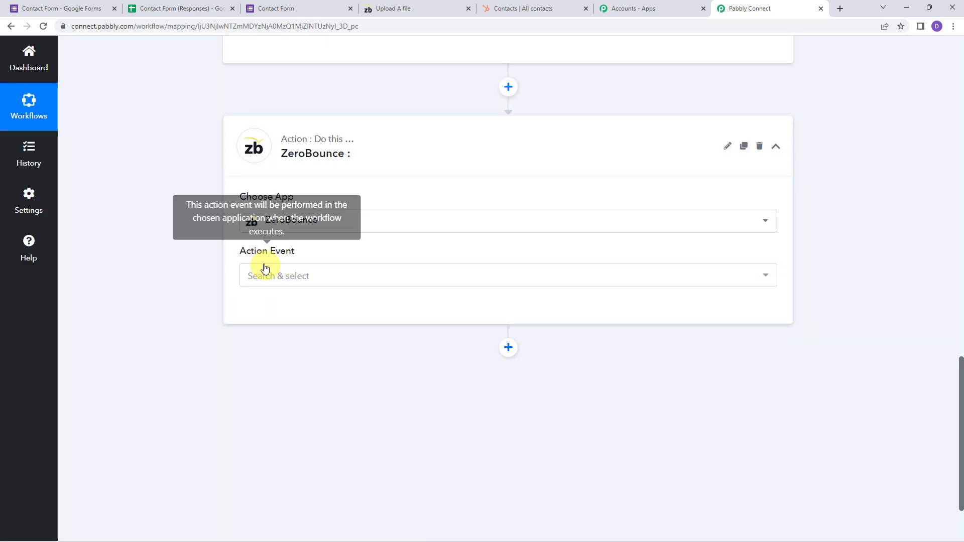
pyautogui.click(267, 280)
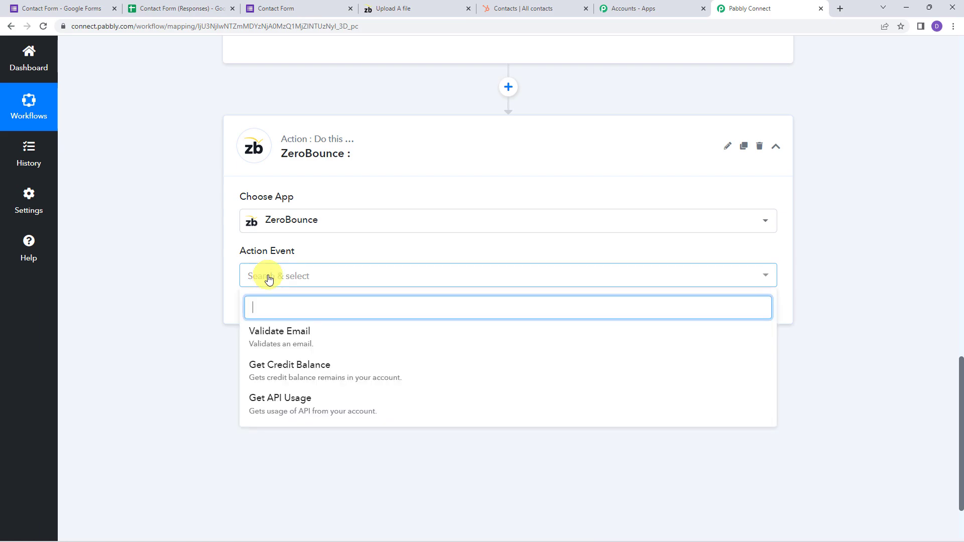
pyautogui.click(288, 338)
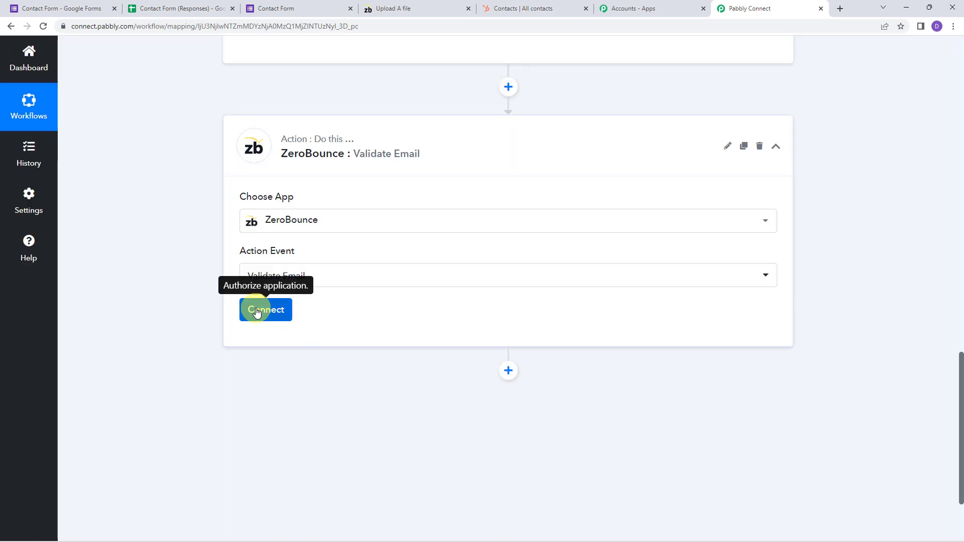
# Begin a new ZeroBounce connection and switch to the ZeroBounce account tab
pyautogui.click(257, 310)
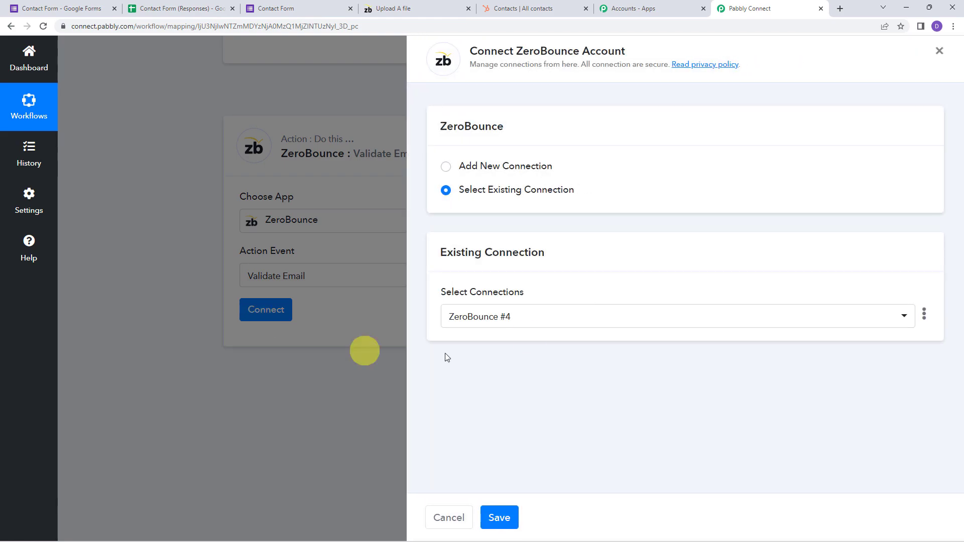
pyautogui.click(513, 169)
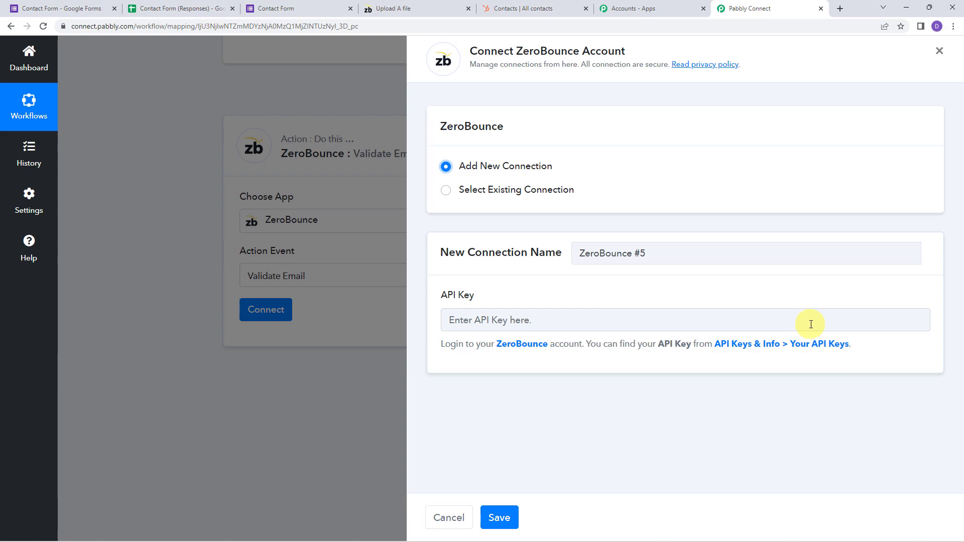
pyautogui.click(433, 6)
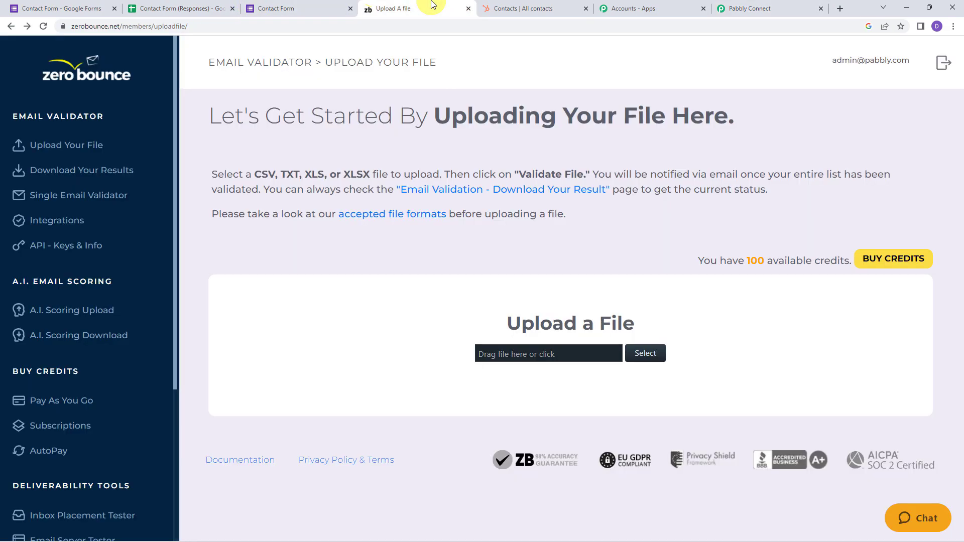
# Open ZeroBounce's Your API Keys page and select the Master Key's API key value
pyautogui.click(85, 250)
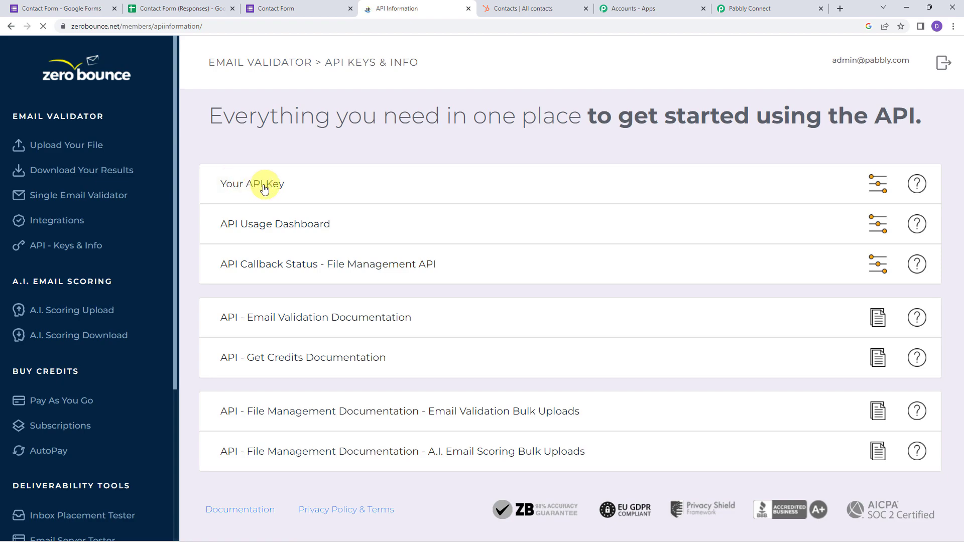
pyautogui.click(287, 184)
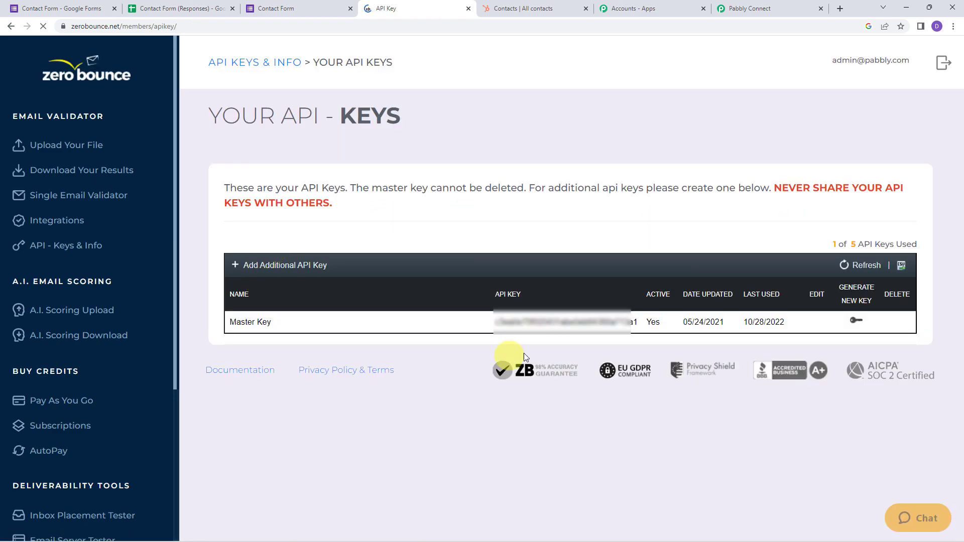
pyautogui.doubleClick(558, 323)
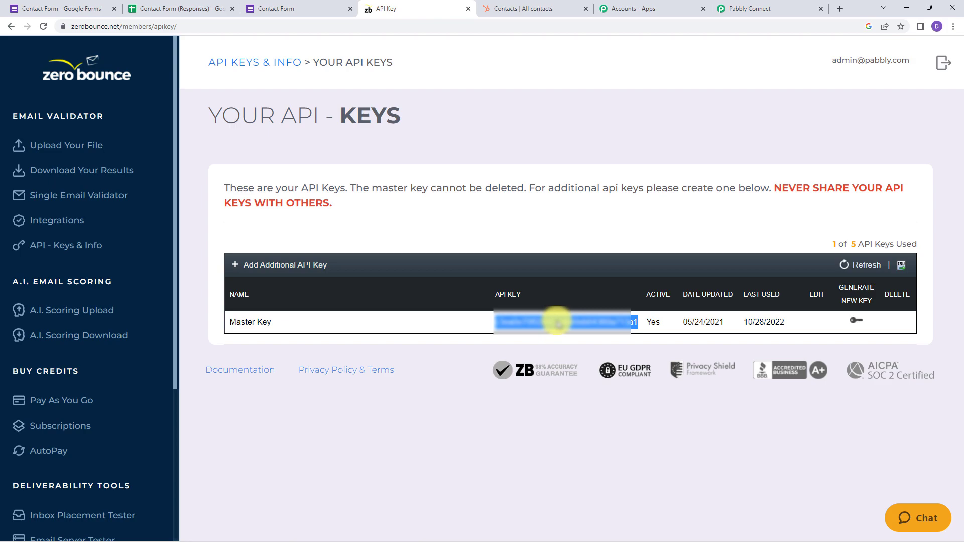
# Paste the copied ZeroBounce API key into API Key and save the new connection
pyautogui.click(772, 5)
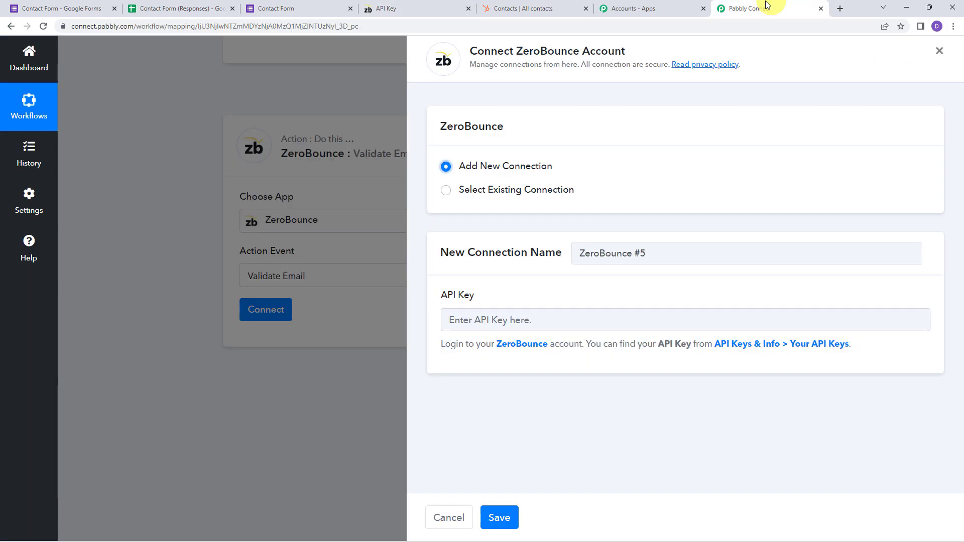
pyautogui.click(464, 313)
pyautogui.hotkey('ctrl', 'v')
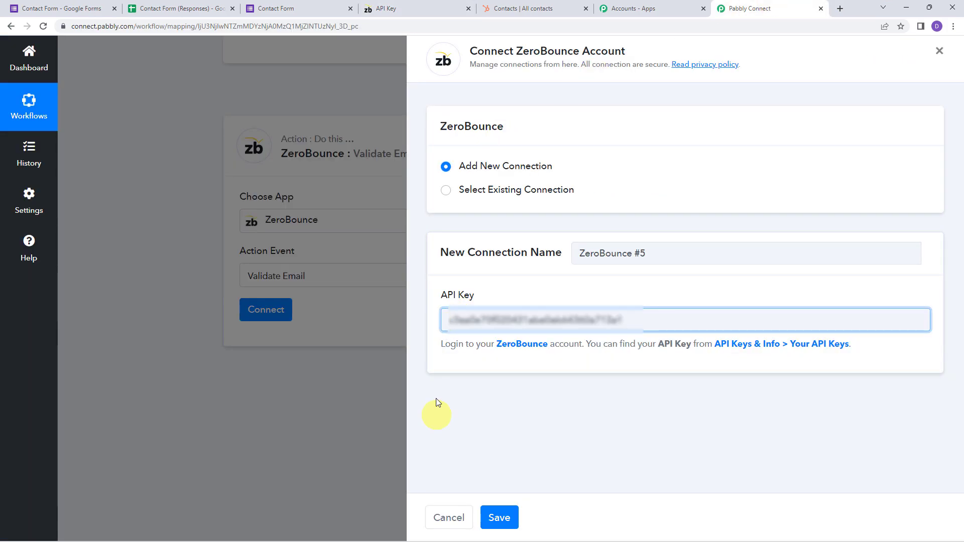
pyautogui.click(498, 519)
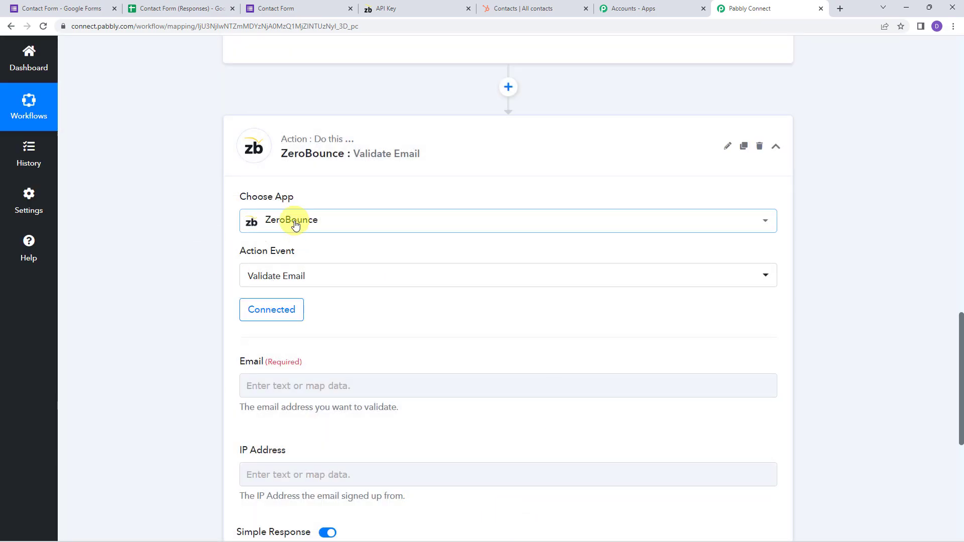
# Map the form's 1. Email answer into Validate Email's Email field and test it, returning status valid
pyautogui.click(244, 375)
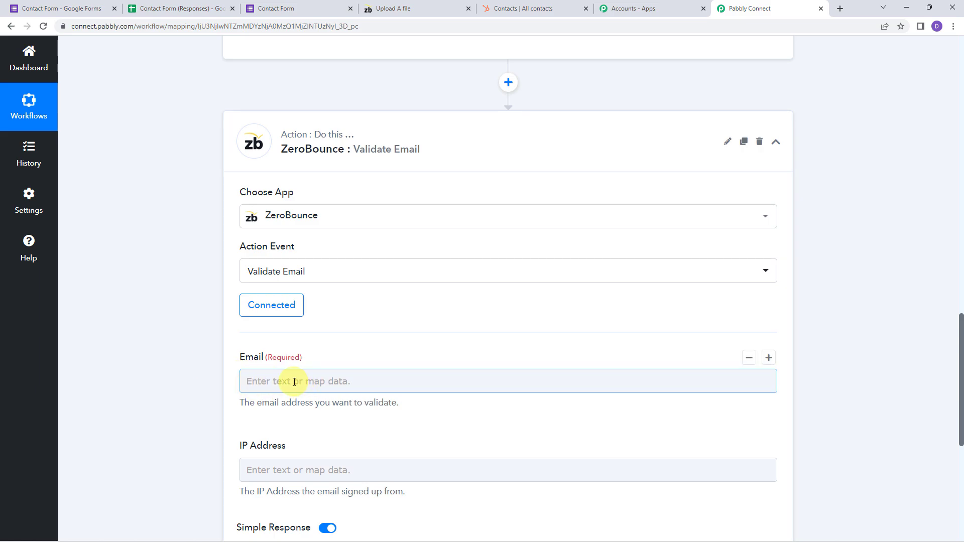
pyautogui.click(197, 384)
pyautogui.scroll(6, 196, 383)
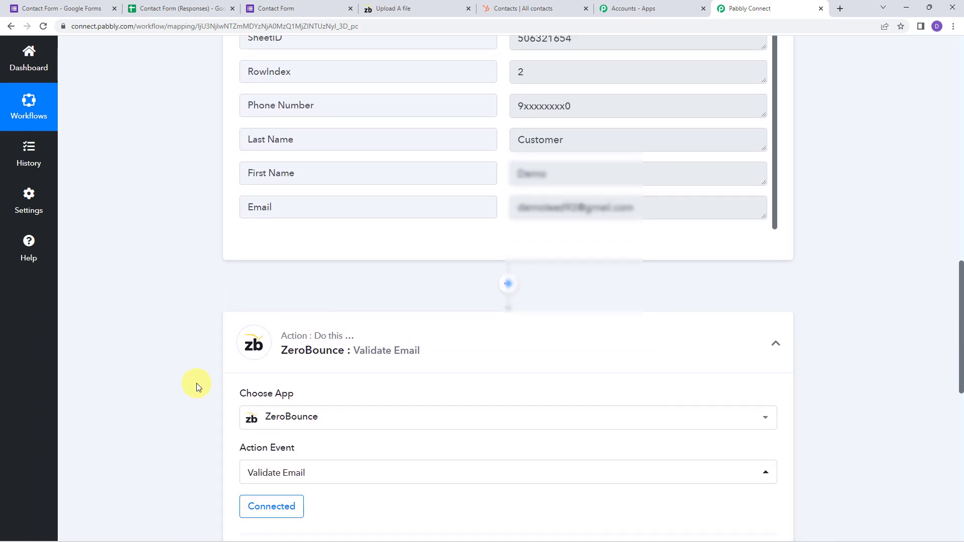
pyautogui.scroll(-1, 462, 254)
pyautogui.click(672, 258)
pyautogui.scroll(-8, 199, 324)
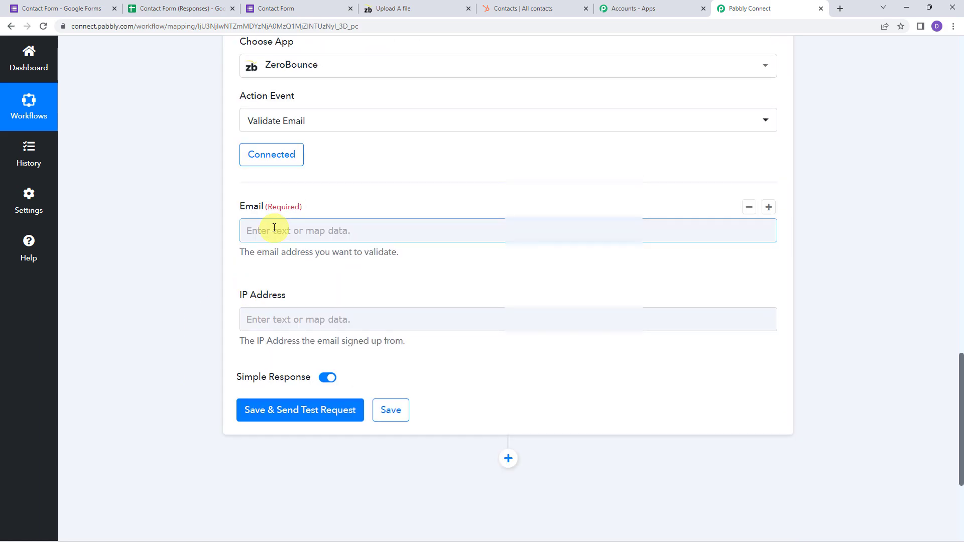
pyautogui.click(276, 231)
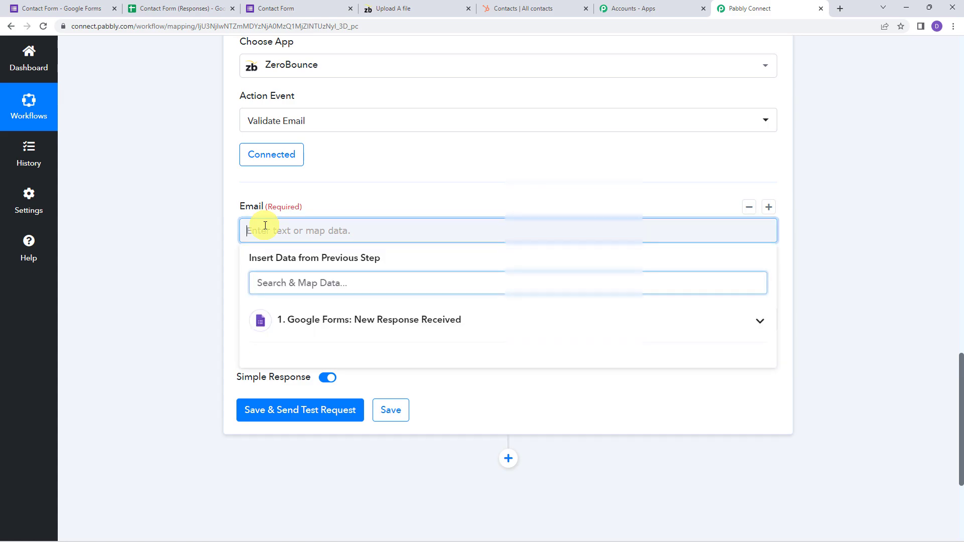
pyautogui.click(295, 328)
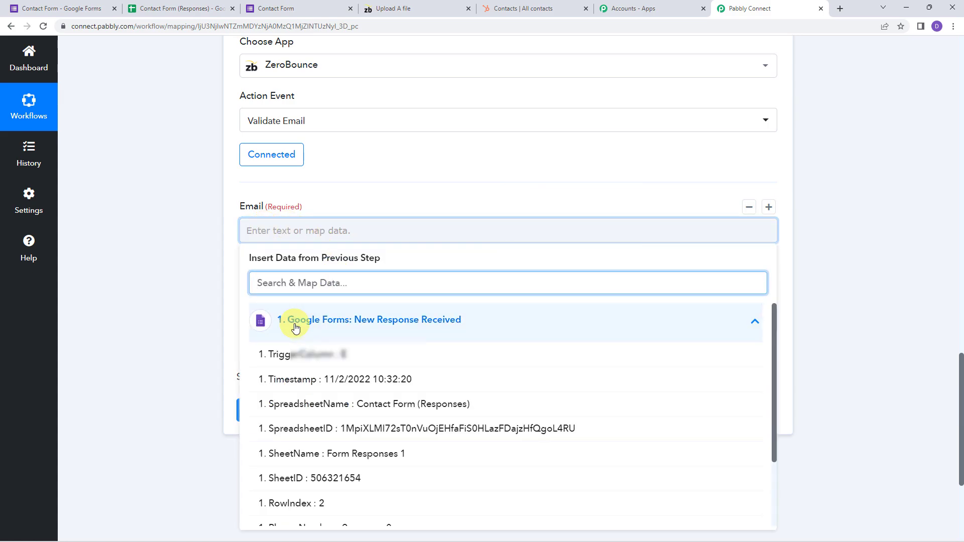
pyautogui.write('@')
pyautogui.click(293, 353)
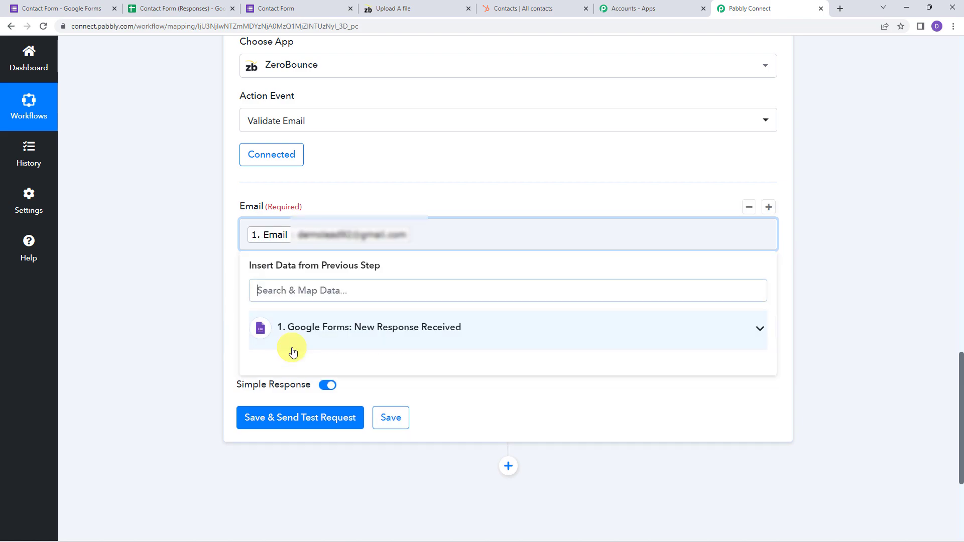
pyautogui.click(181, 300)
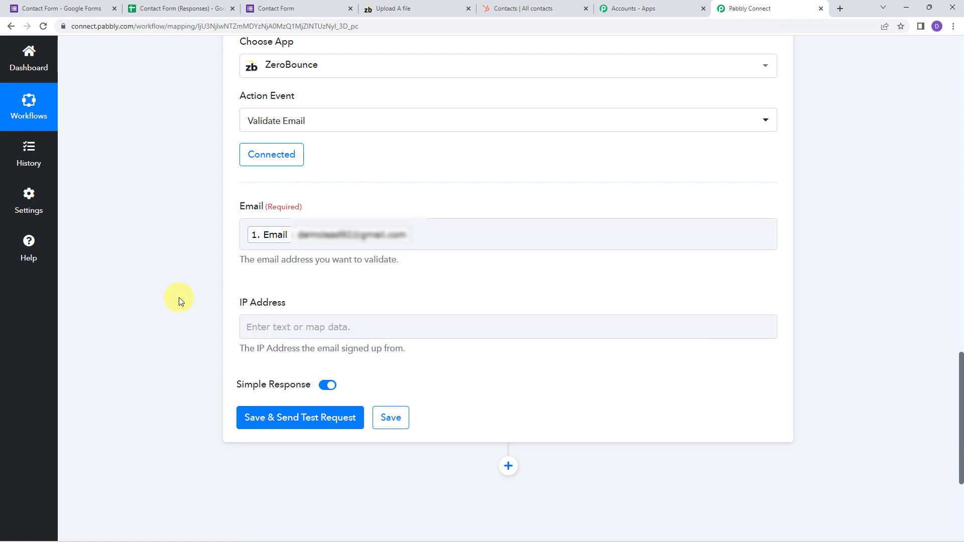
pyautogui.click(287, 418)
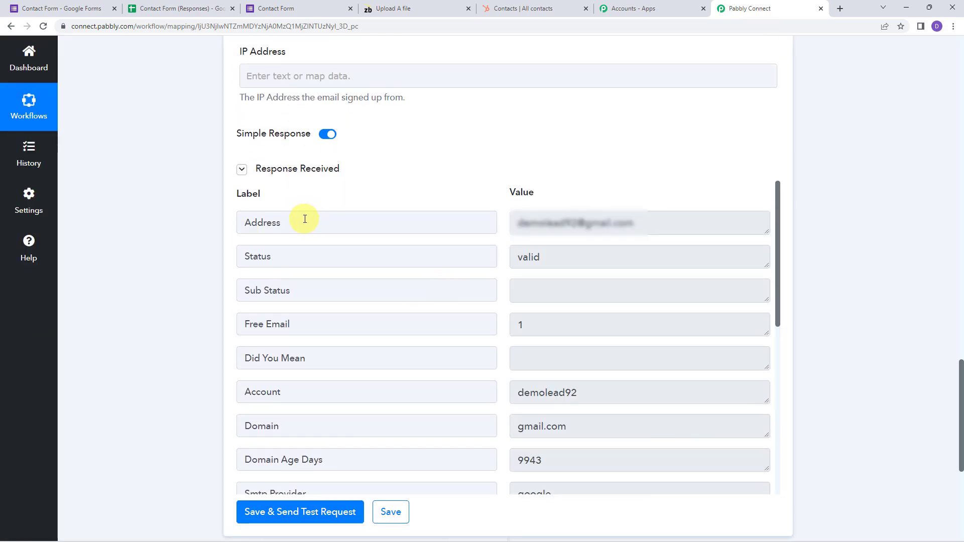
pyautogui.click(575, 254)
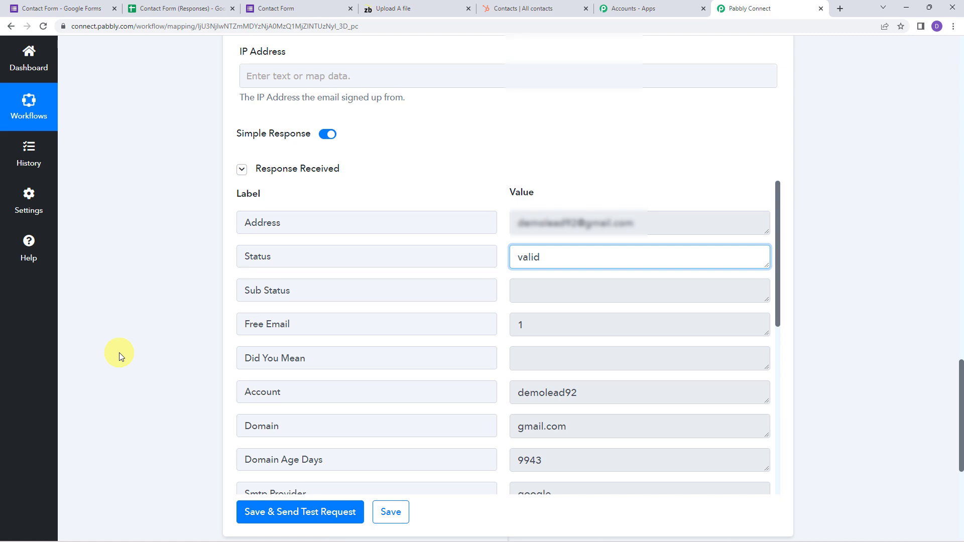
pyautogui.scroll(-6, 119, 352)
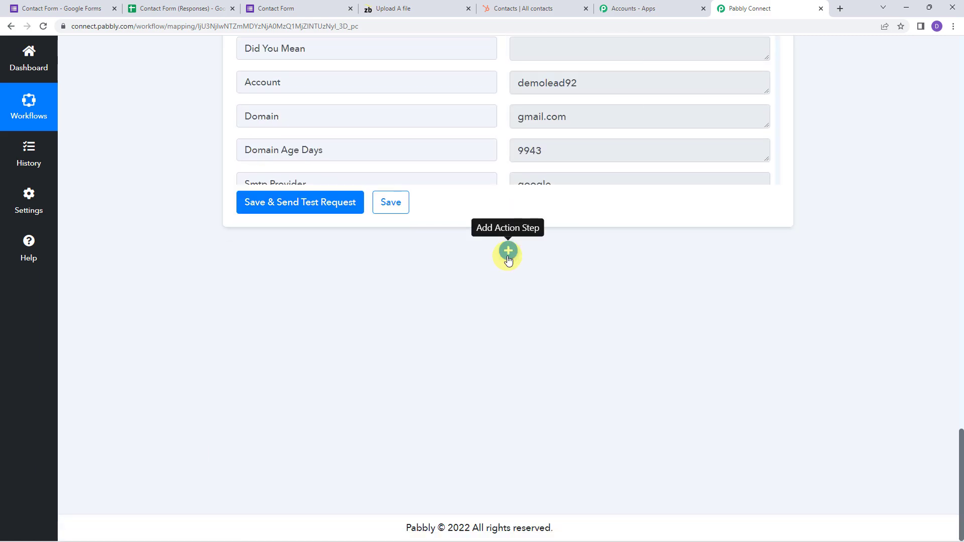
# Add a new action step after ZeroBounce and make it a Filter
pyautogui.click(508, 252)
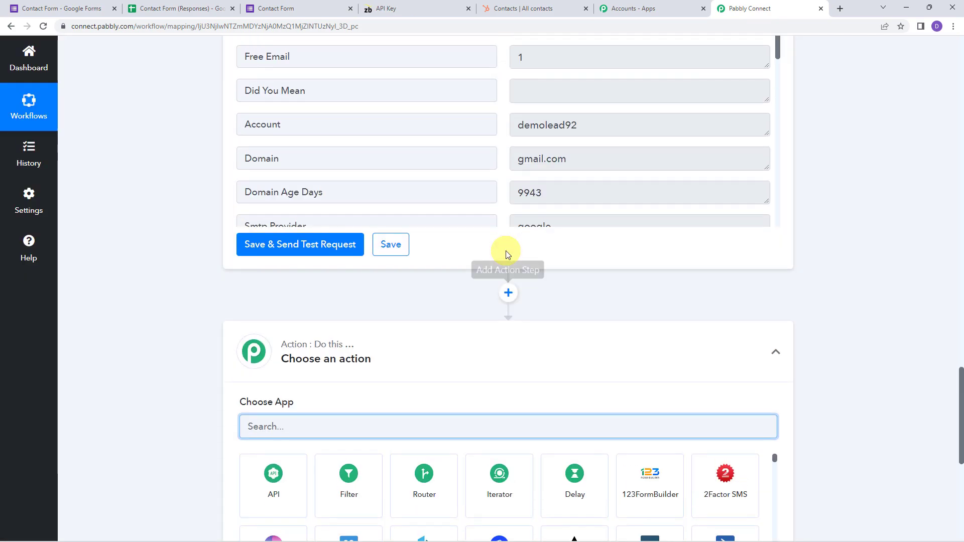
pyautogui.scroll(-4, 377, 291)
pyautogui.click(365, 199)
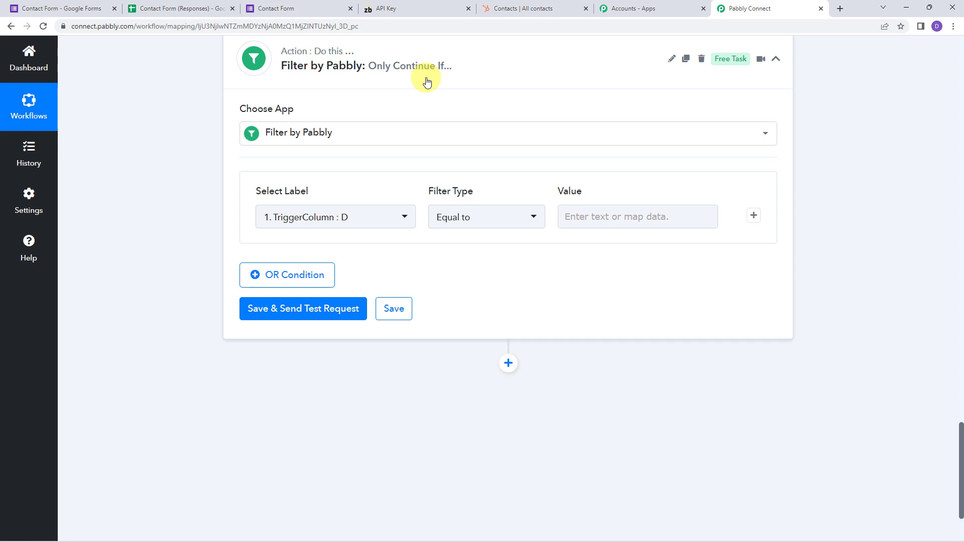
# Filter on ZeroBounce Status Equal to 'valid' and test it, getting Condition is true
pyautogui.click(311, 221)
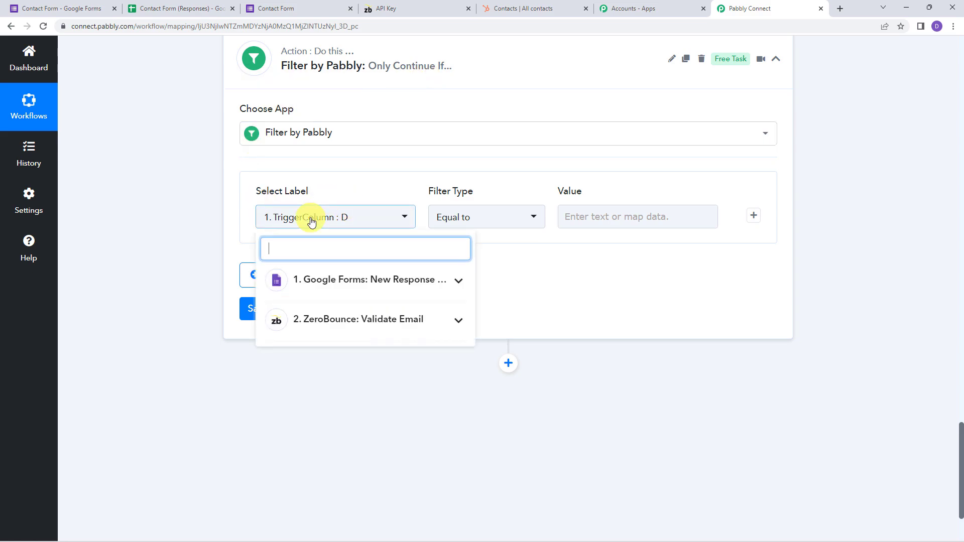
pyautogui.click(391, 326)
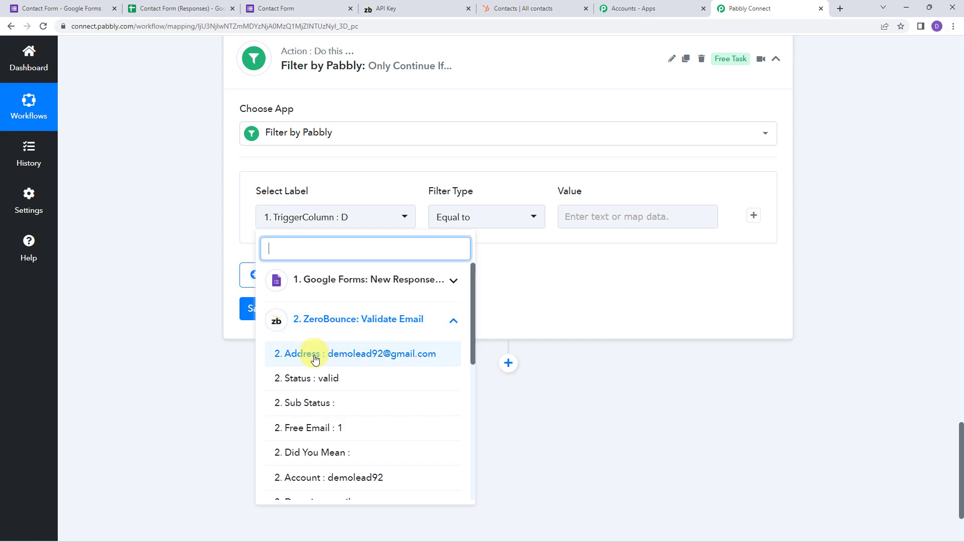
pyautogui.click(317, 380)
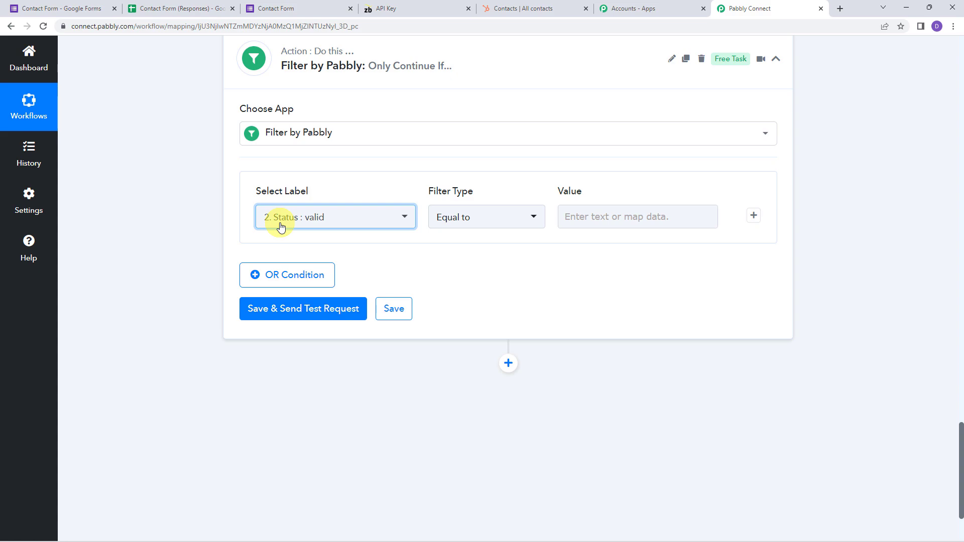
pyautogui.click(628, 222)
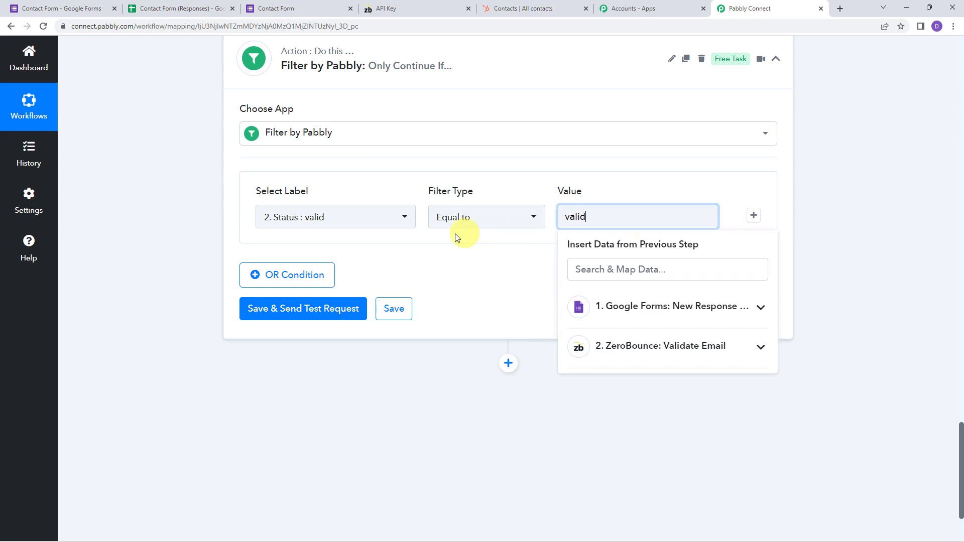
pyautogui.click(297, 310)
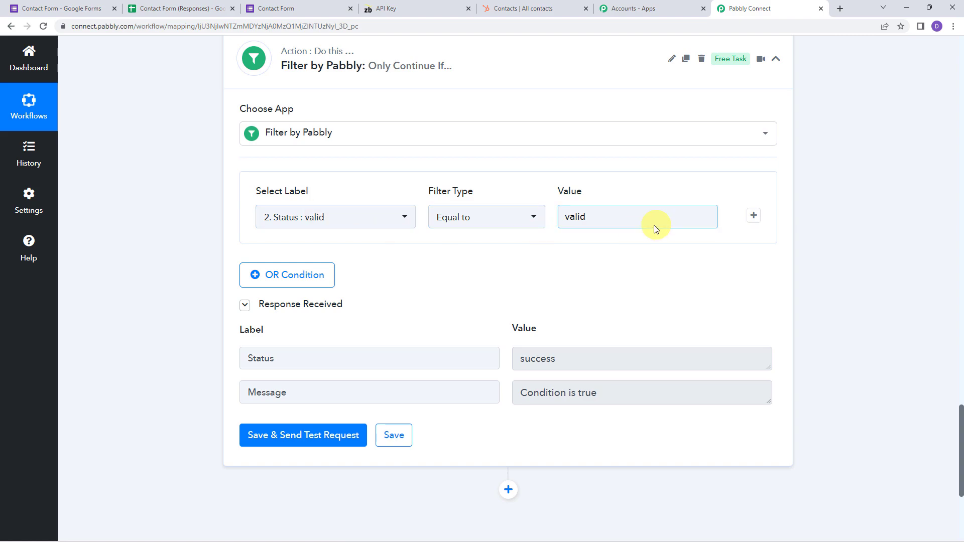
pyautogui.click(633, 217)
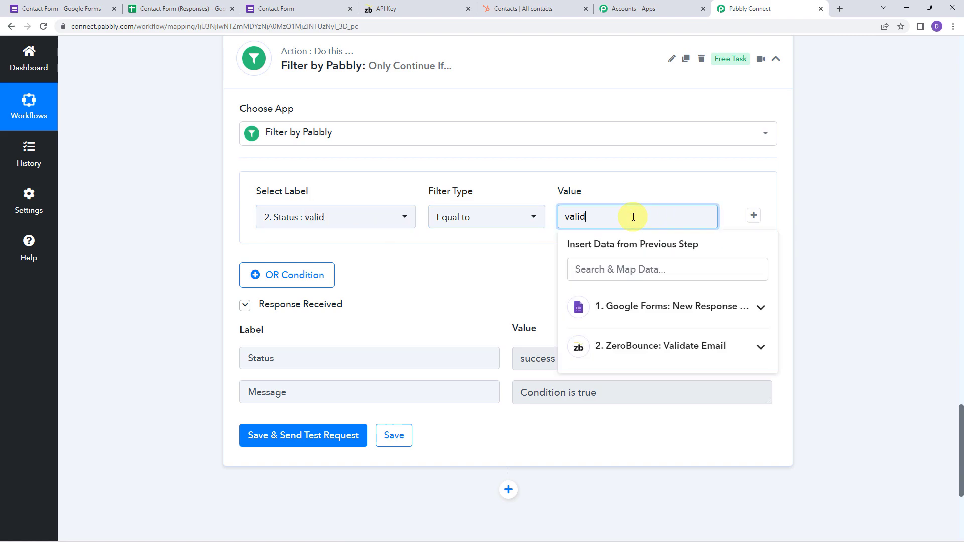
pyautogui.click(535, 248)
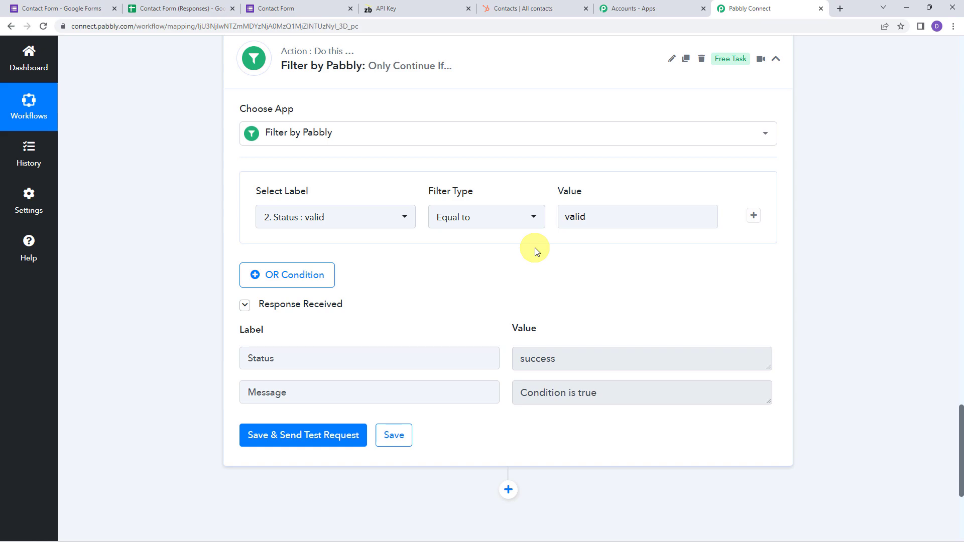
pyautogui.scroll(-5, 534, 248)
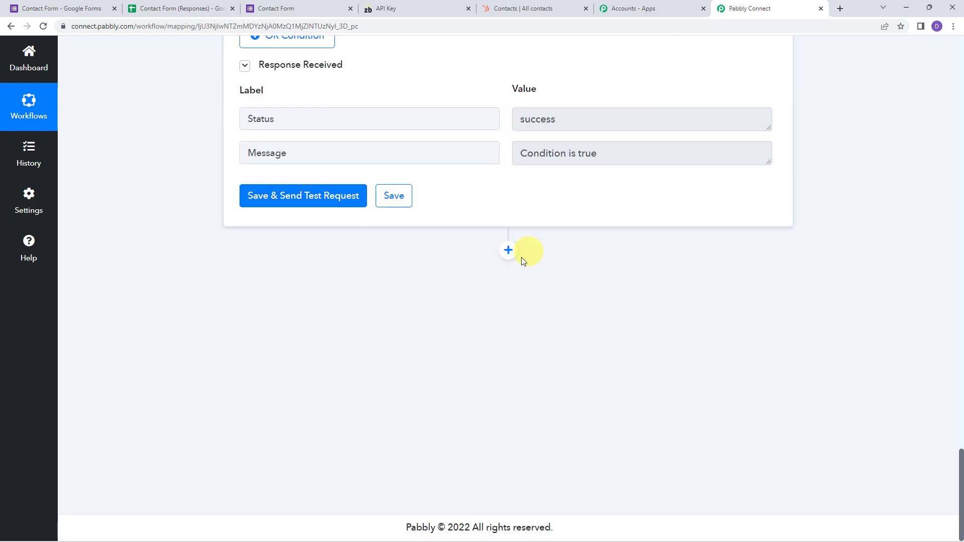
# Add a HubSpot CRM action step with the Create a Contact event
pyautogui.click(509, 249)
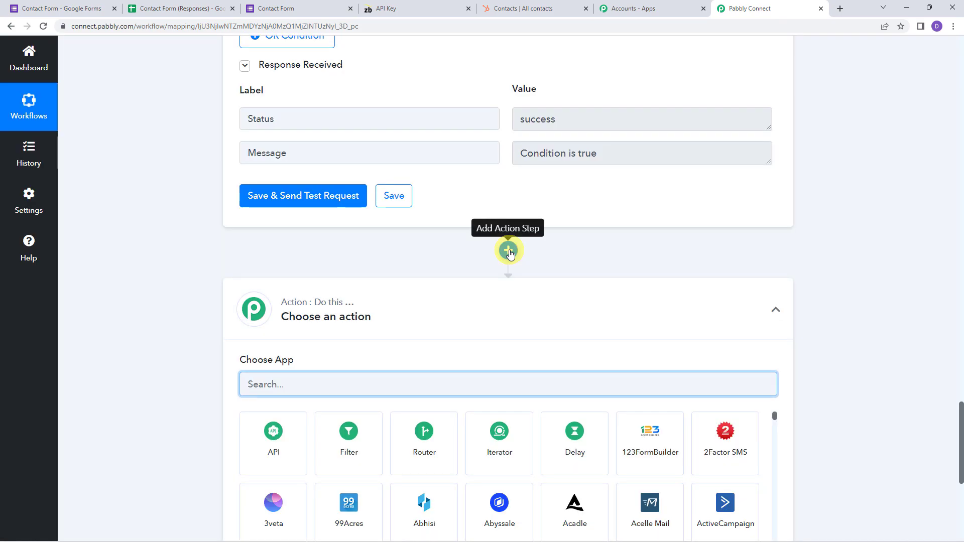
pyautogui.scroll(-4, 287, 238)
pyautogui.write('Hubs')
pyautogui.click(287, 226)
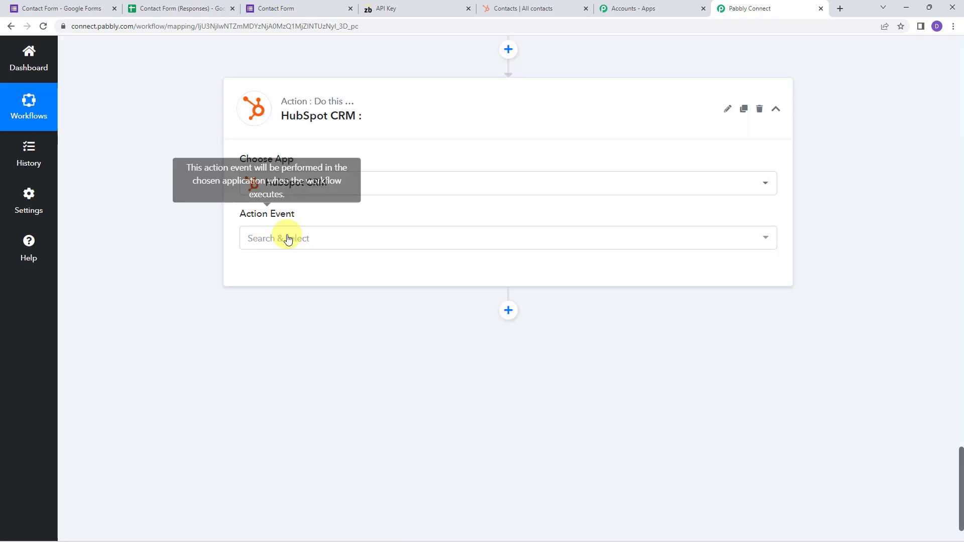
pyautogui.click(290, 237)
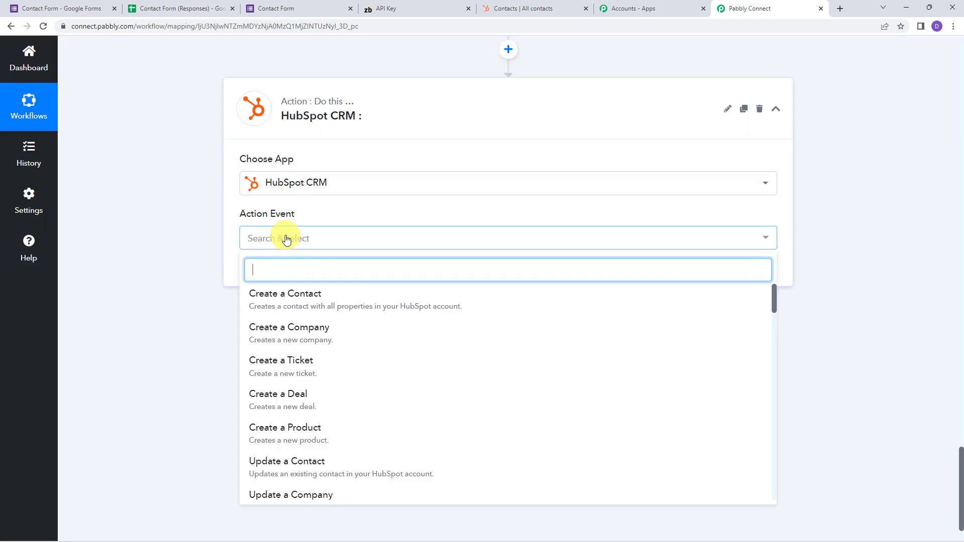
pyautogui.click(289, 303)
# Authorize a new HubSpot CRM connection with the chosen HubSpot account
pyautogui.click(284, 279)
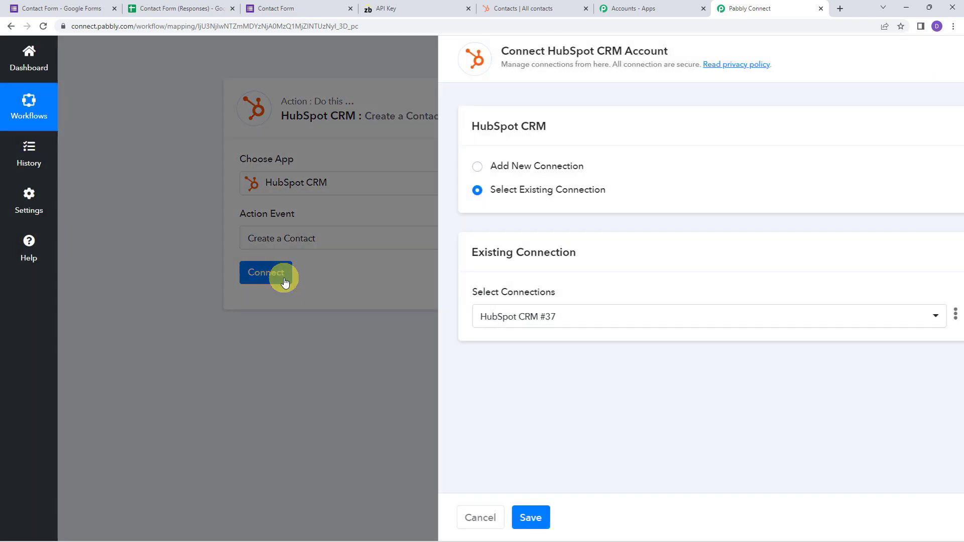
pyautogui.click(482, 166)
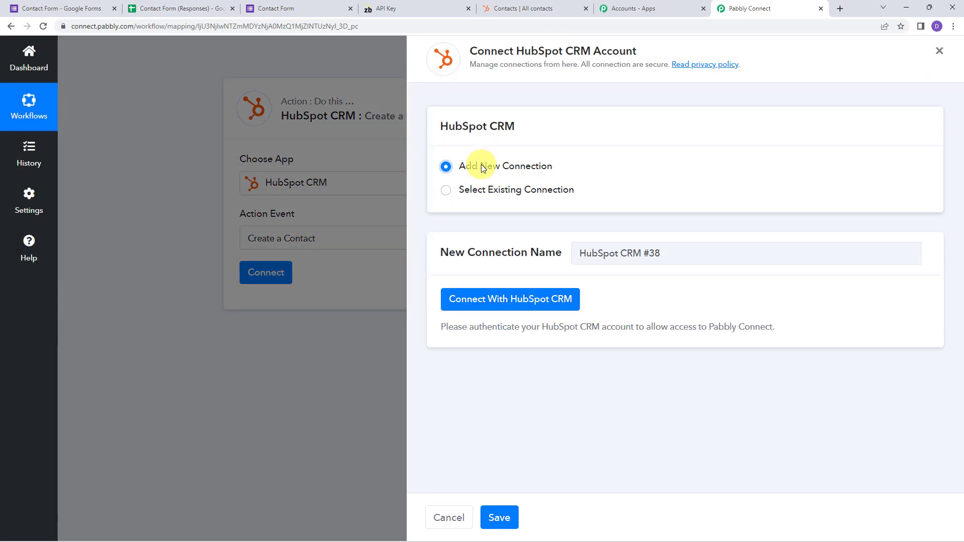
pyautogui.click(541, 300)
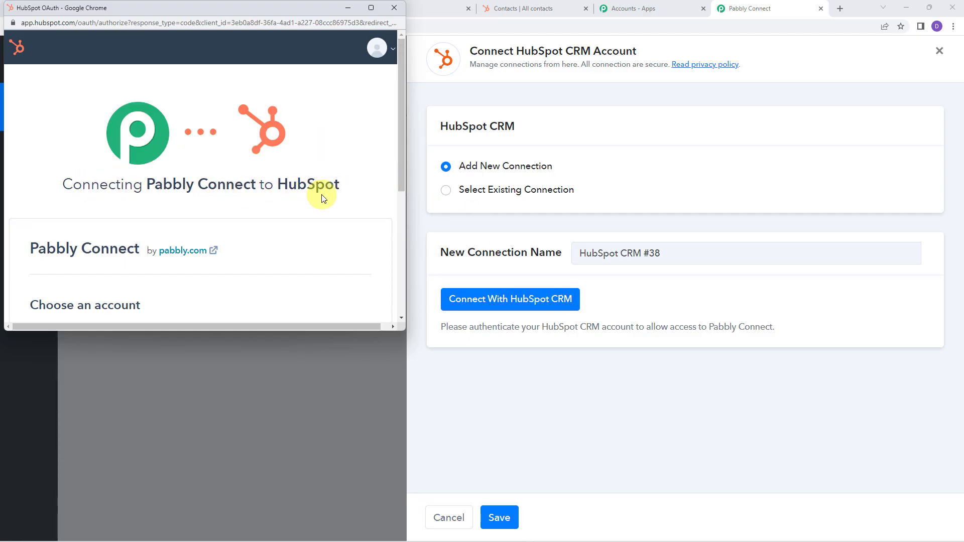
pyautogui.scroll(-2, 266, 205)
pyautogui.scroll(-3, 265, 201)
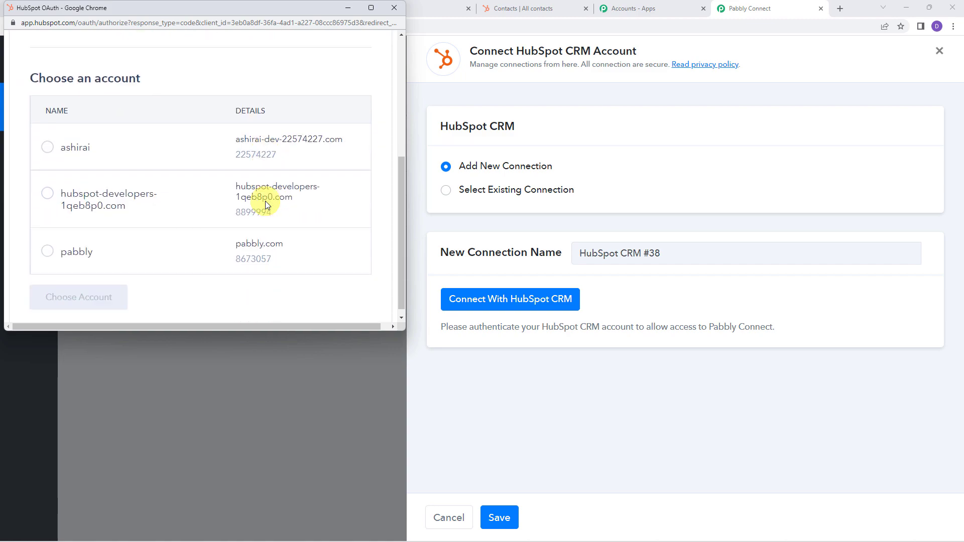
pyautogui.click(75, 243)
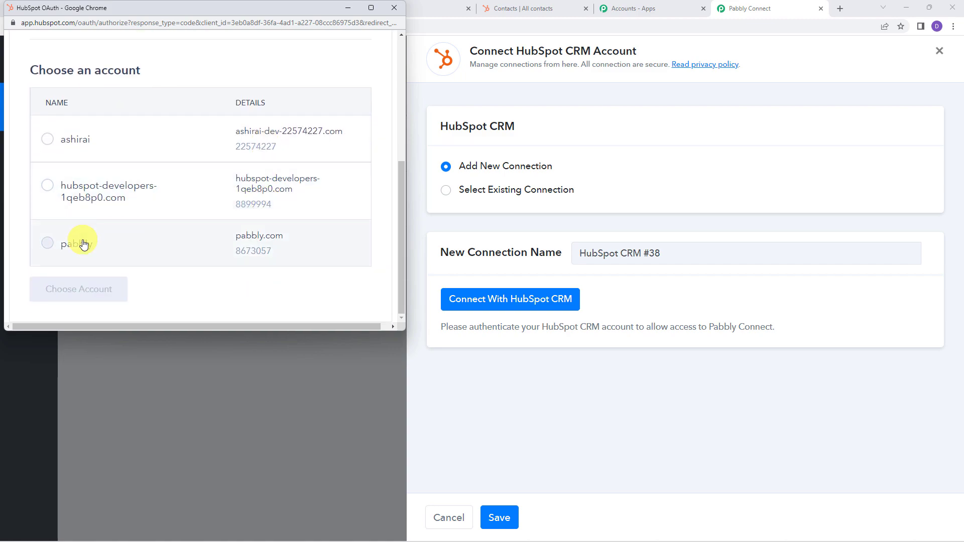
pyautogui.click(79, 289)
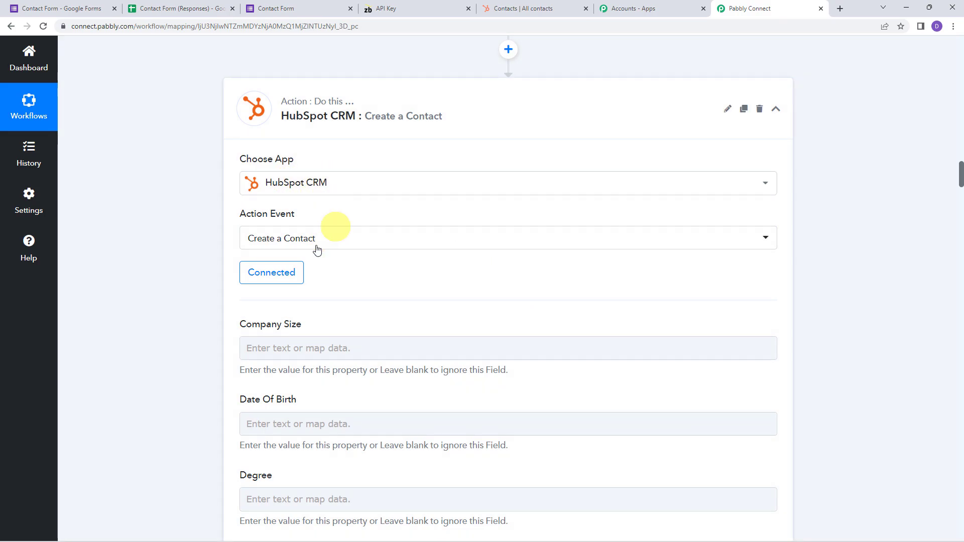
# Set the contact Status to Active and the Lead Status to New
pyautogui.scroll(-1, 185, 250)
pyautogui.scroll(-7, 185, 250)
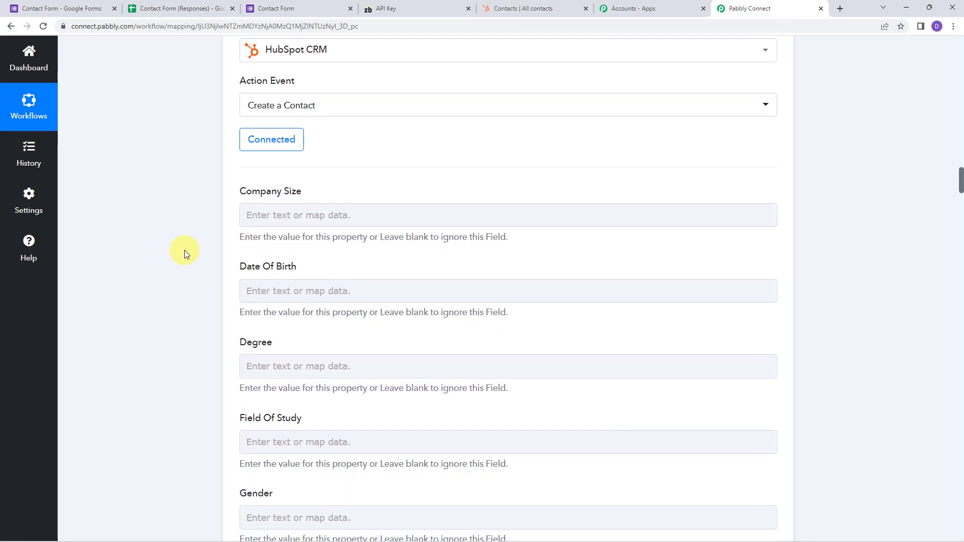
pyautogui.scroll(-7, 184, 250)
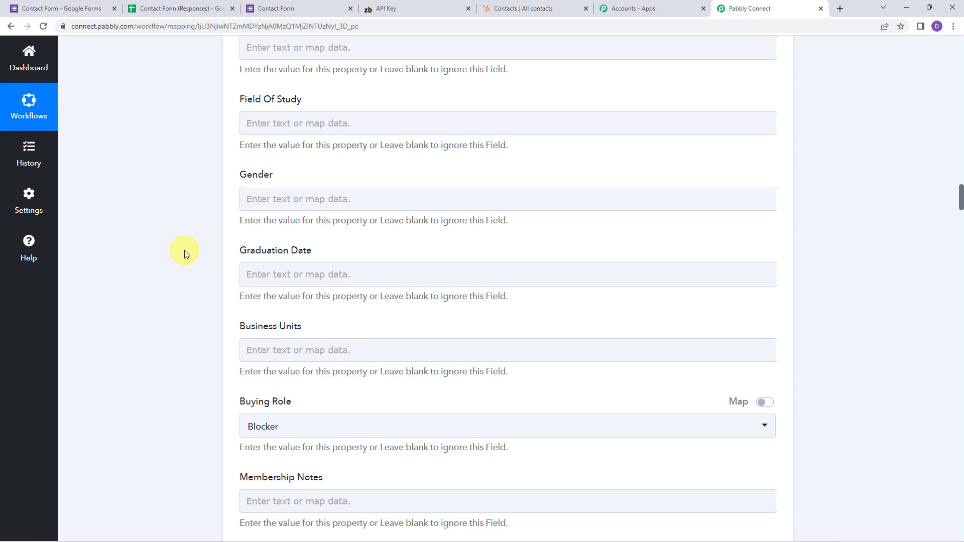
pyautogui.scroll(-1, 184, 250)
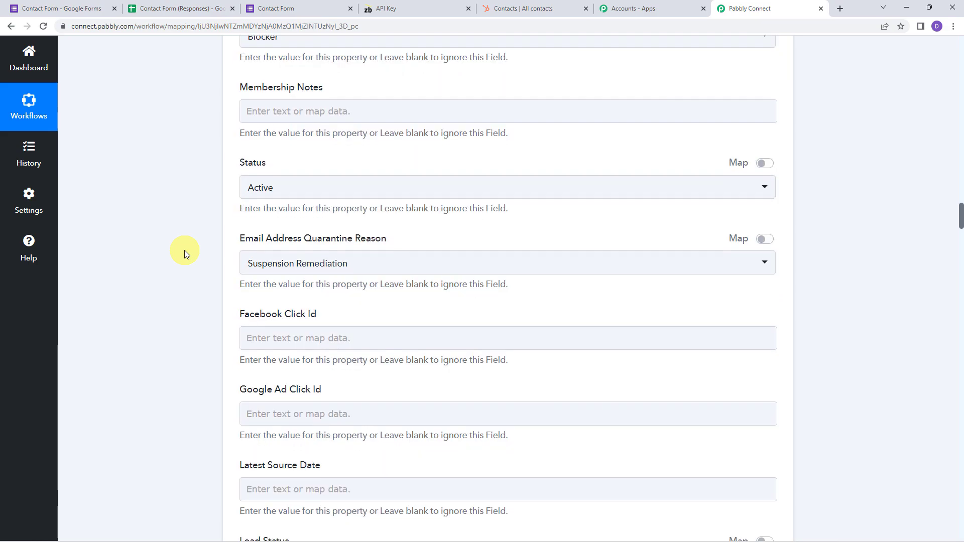
pyautogui.click(265, 180)
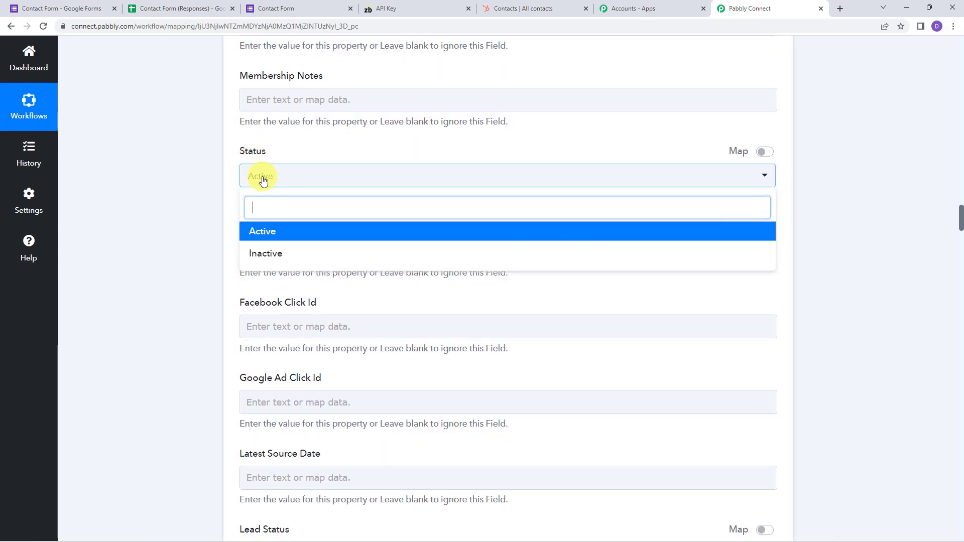
pyautogui.click(268, 229)
pyautogui.scroll(-1, 200, 206)
pyautogui.scroll(-6, 200, 206)
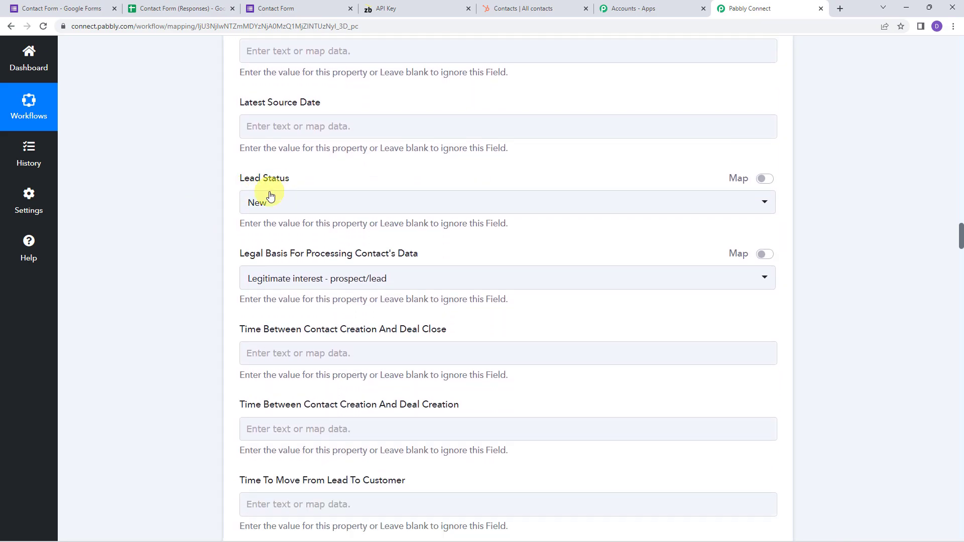
pyautogui.click(270, 196)
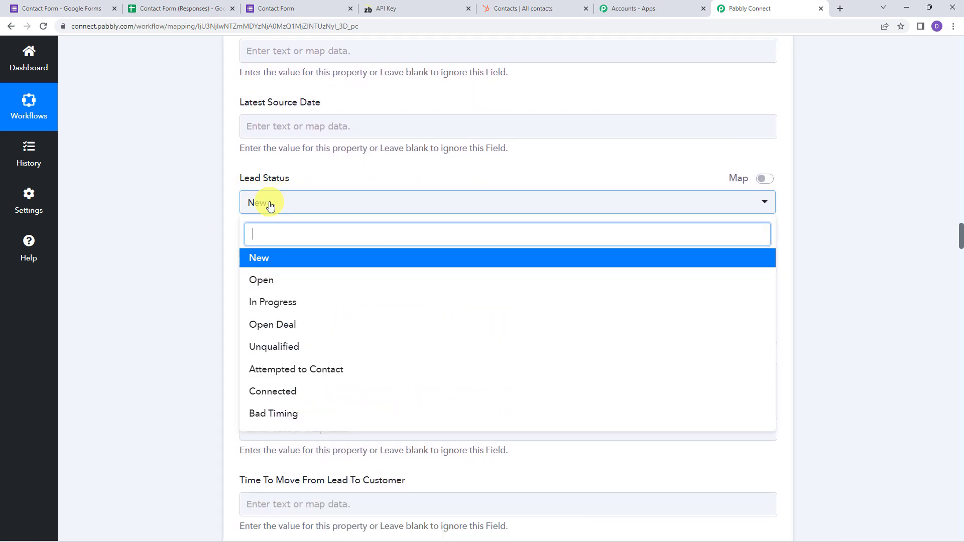
pyautogui.click(252, 260)
pyautogui.scroll(-5, 195, 248)
pyautogui.scroll(-12, 195, 248)
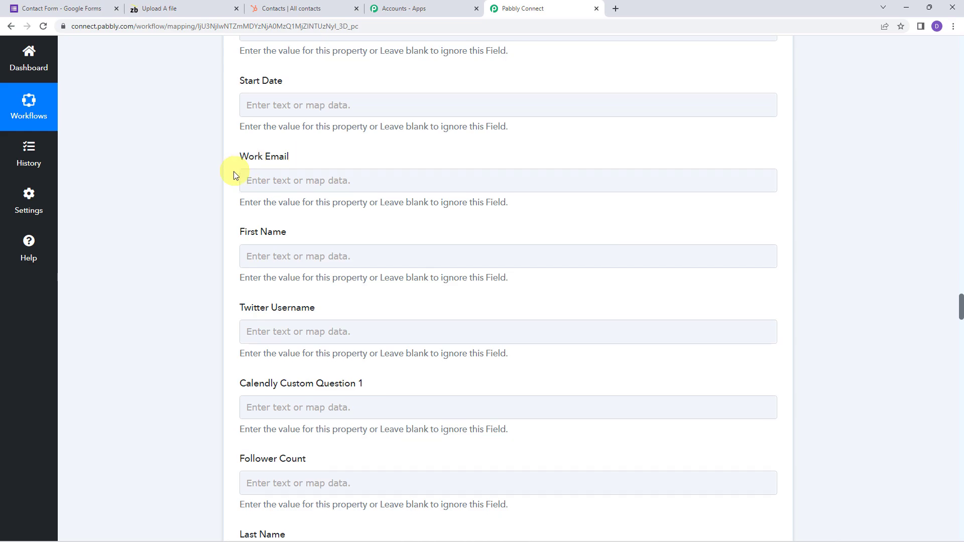
pyautogui.scroll(-3, 233, 171)
pyautogui.scroll(2, 231, 173)
# Map the form's First Name and Last Name answers into the HubSpot First Name and Last Name fields
pyautogui.click(291, 203)
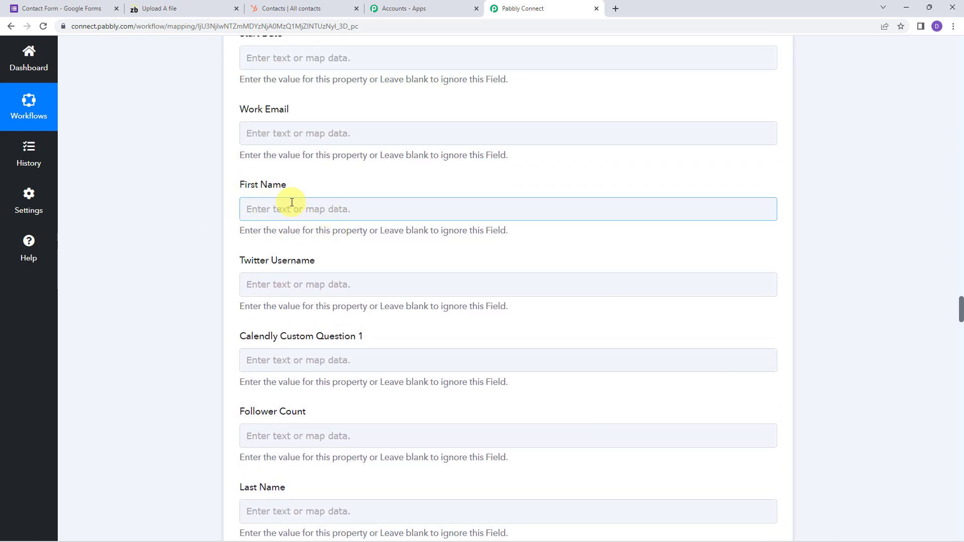
pyautogui.click(249, 207)
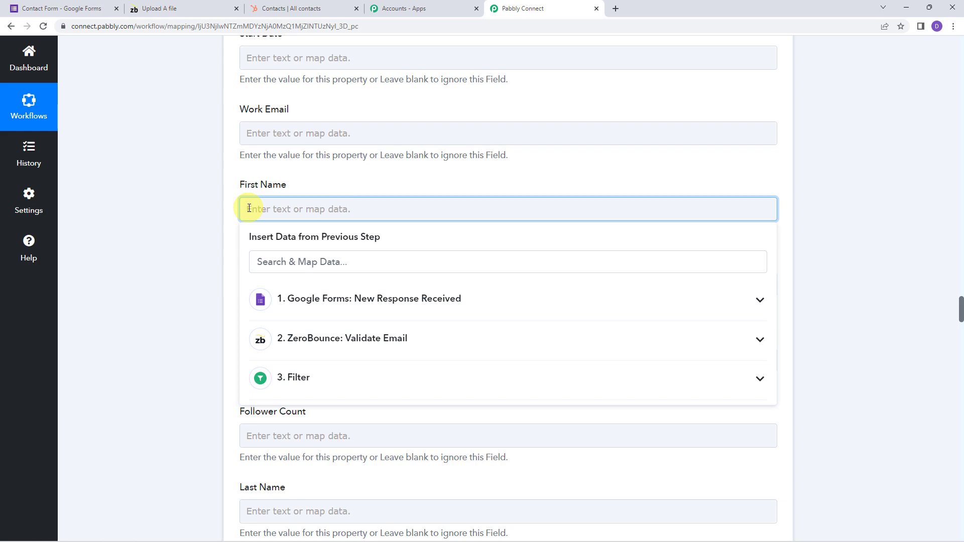
pyautogui.click(314, 304)
pyautogui.scroll(-2, 314, 306)
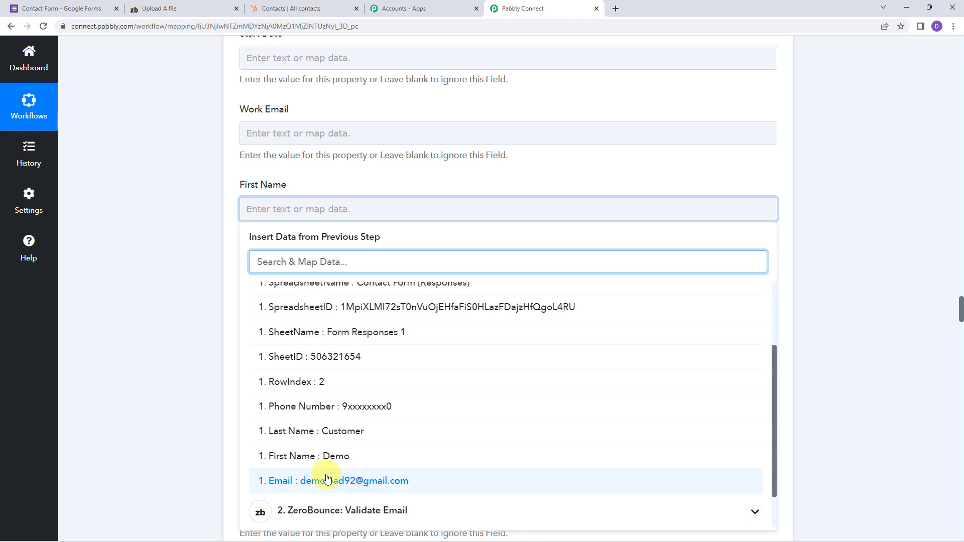
pyautogui.click(286, 394)
pyautogui.click(172, 327)
pyautogui.scroll(-5, 171, 327)
pyautogui.click(273, 168)
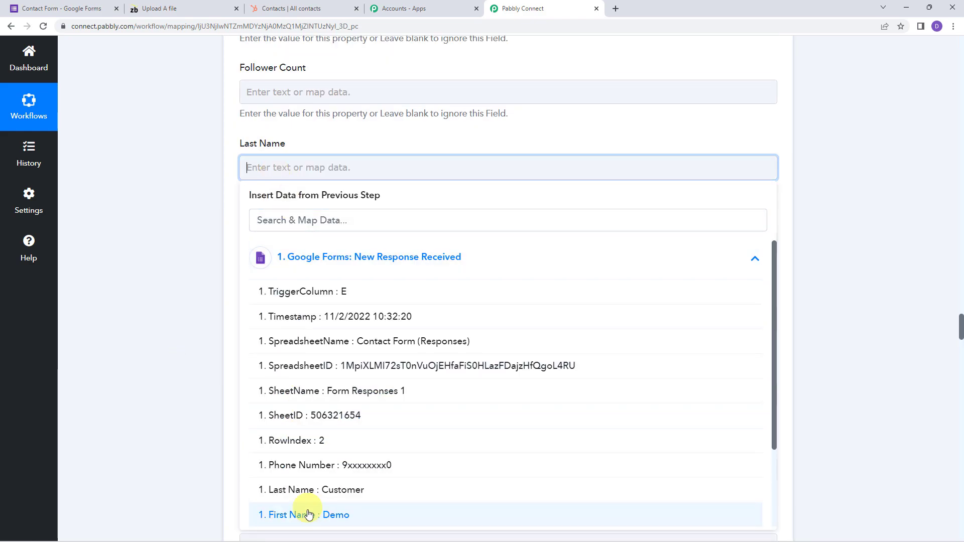
pyautogui.click(300, 490)
pyautogui.click(192, 269)
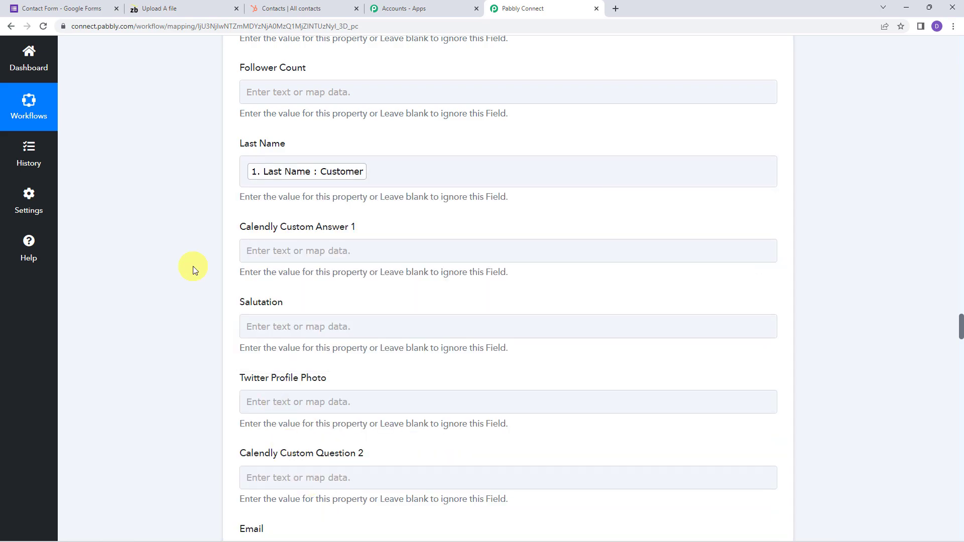
# Map the form's Email and Phone Number answers into the HubSpot Email and Phone Number fields
pyautogui.scroll(-5, 193, 267)
pyautogui.click(251, 203)
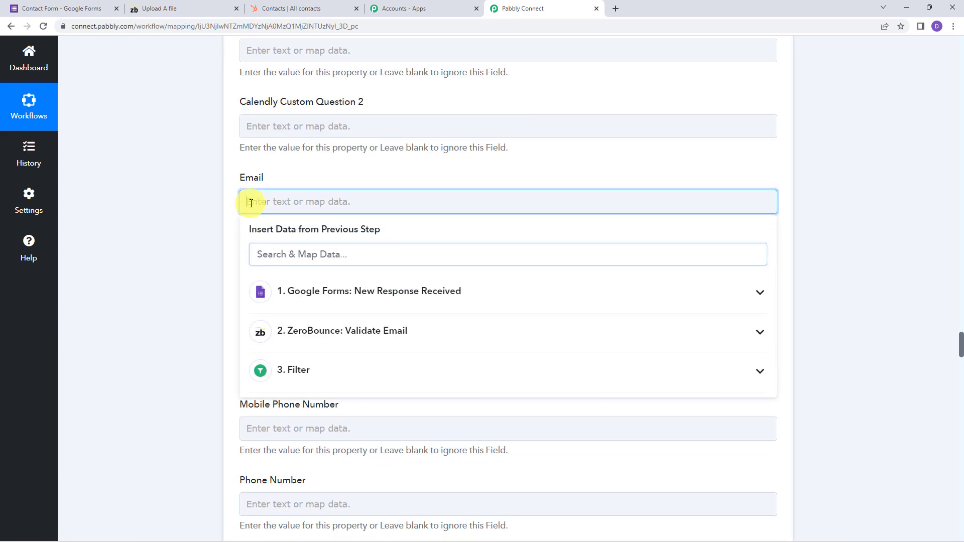
pyautogui.click(294, 296)
pyautogui.write('@')
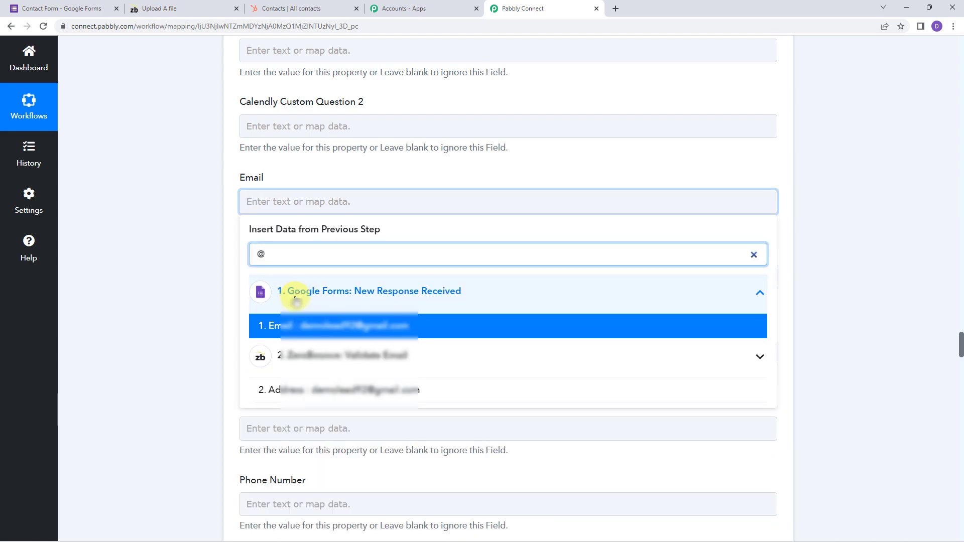
pyautogui.click(294, 326)
pyautogui.click(170, 279)
pyautogui.scroll(-5, 170, 278)
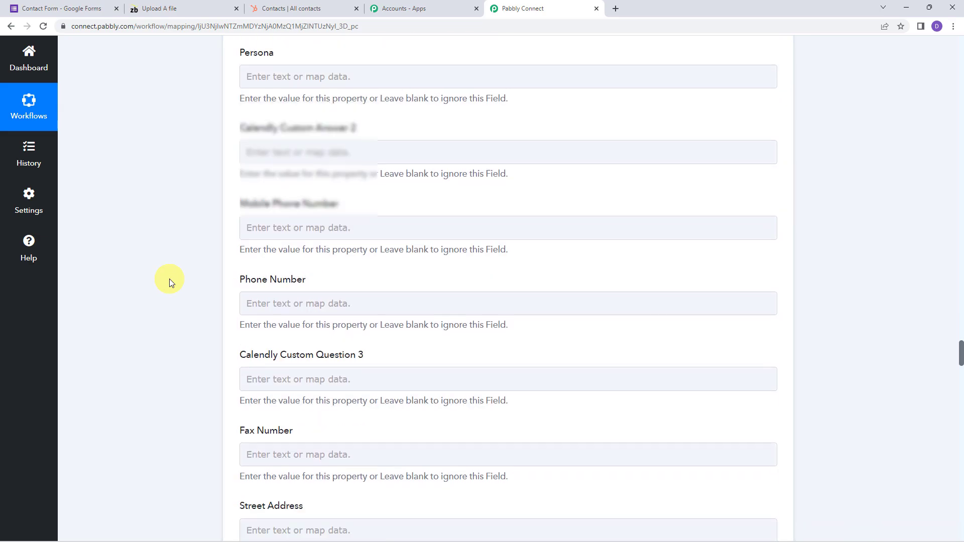
pyautogui.click(252, 160)
pyautogui.click(314, 251)
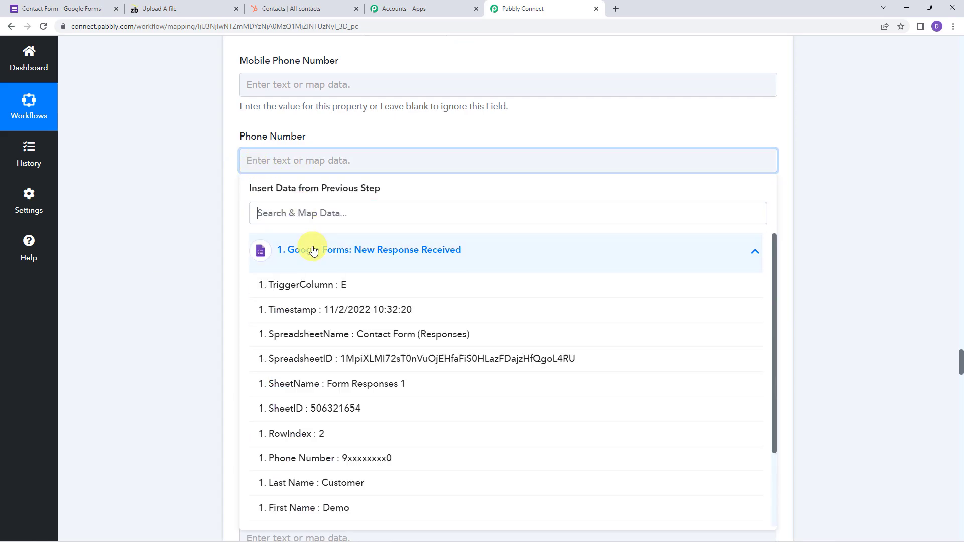
pyautogui.write('xx')
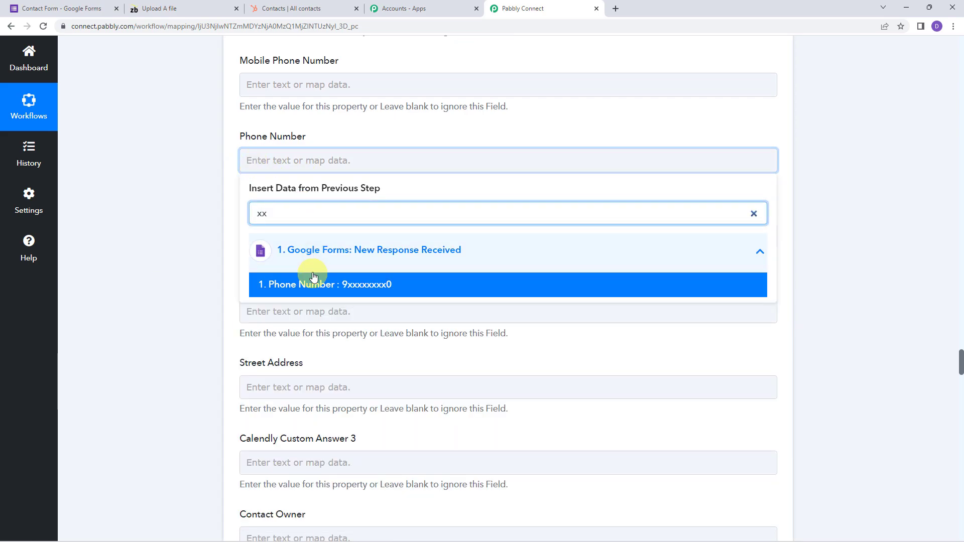
pyautogui.click(313, 274)
pyautogui.scroll(-2, 210, 236)
pyautogui.scroll(-15, 210, 237)
pyautogui.scroll(-8, 212, 244)
pyautogui.scroll(-6, 213, 244)
pyautogui.scroll(-13, 212, 244)
pyautogui.scroll(-12, 194, 222)
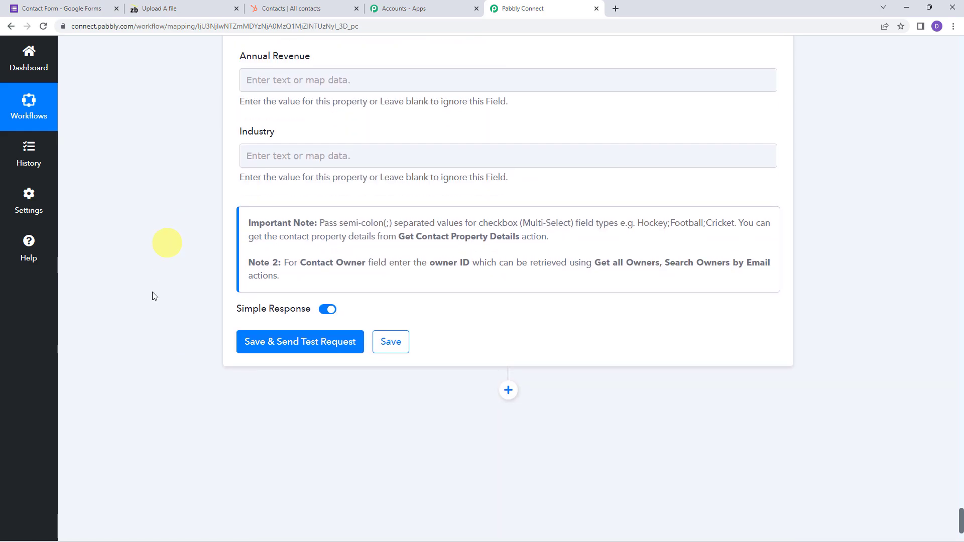
# Test the HubSpot step so a contact is created, then view the HubSpot contacts list
pyautogui.click(262, 345)
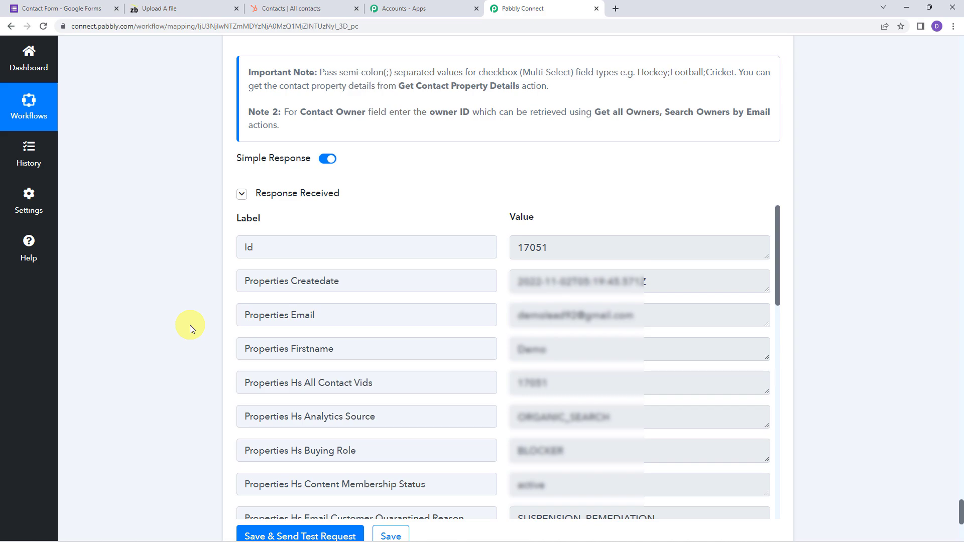
pyautogui.click(307, 11)
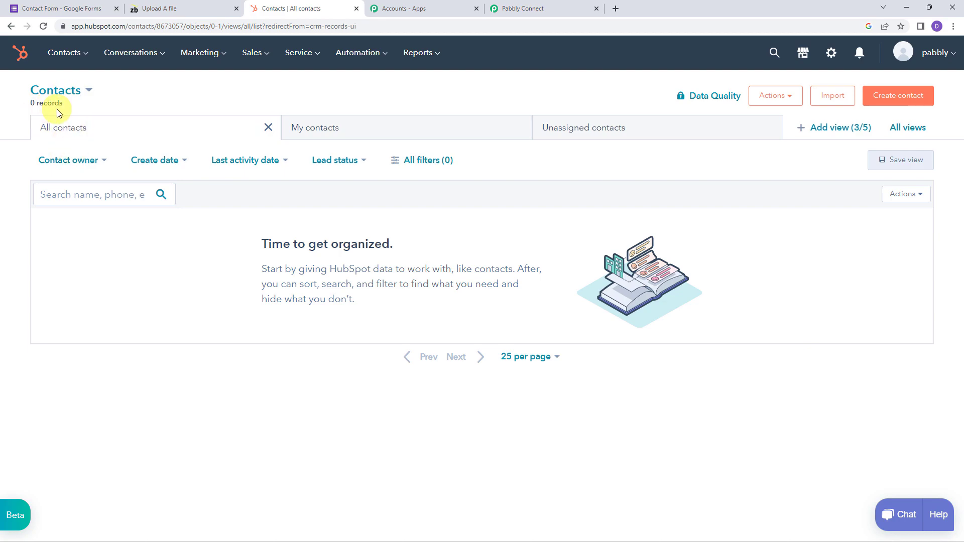
# Reload HubSpot contacts to confirm the new contact appears, then go back to Pabbly Connect
pyautogui.click(43, 27)
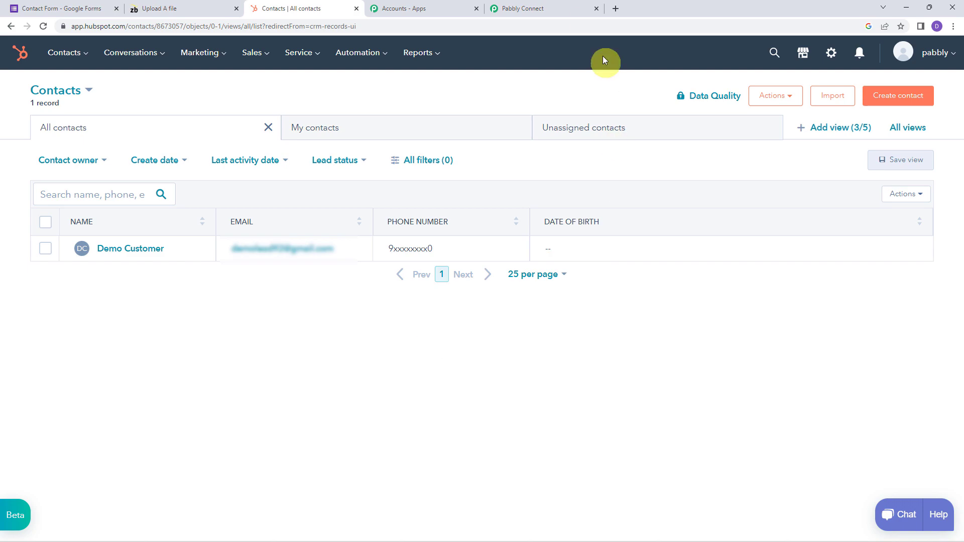
pyautogui.click(534, 8)
pyautogui.scroll(-4, 94, 289)
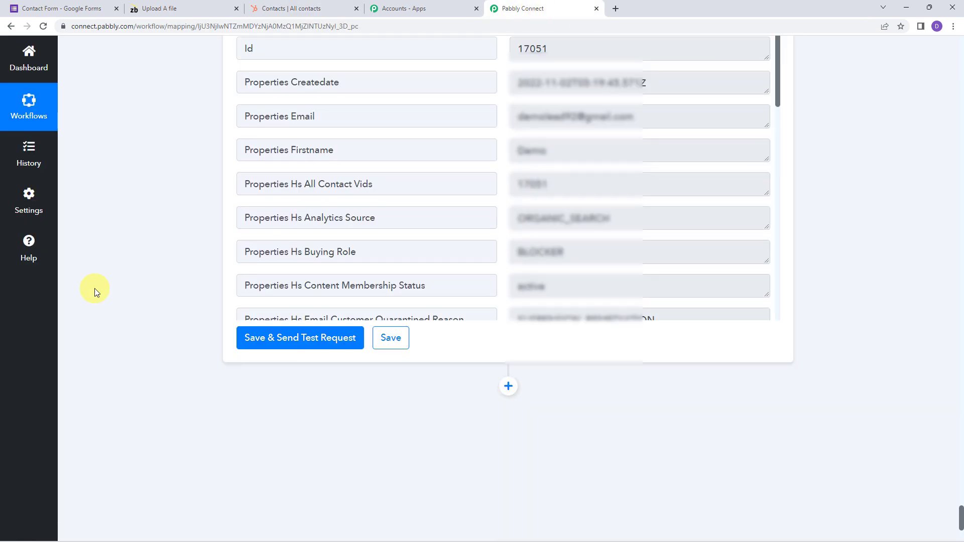
# Save the HubSpot contact step, dismiss the success dialog, and return to the Contact Form responses
pyautogui.click(382, 335)
pyautogui.click(483, 339)
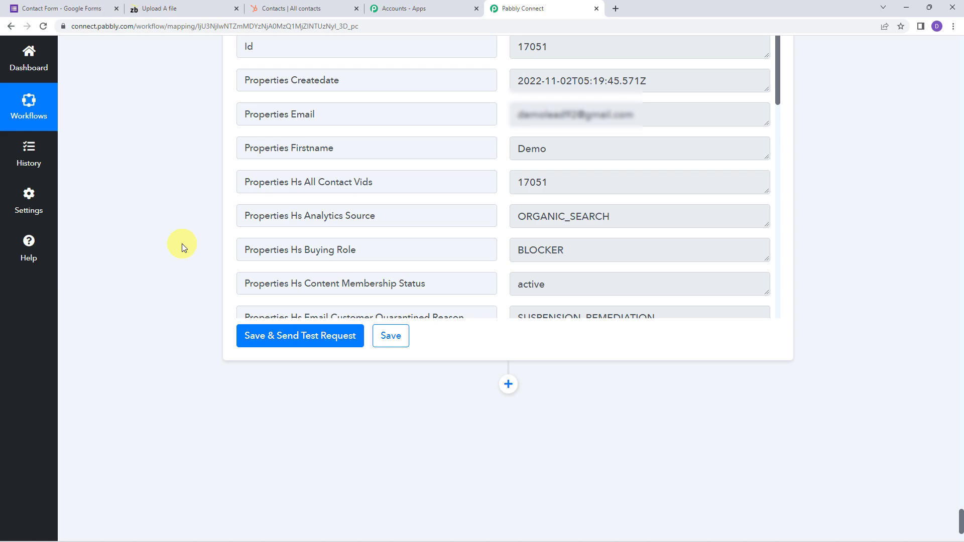
pyautogui.click(67, 6)
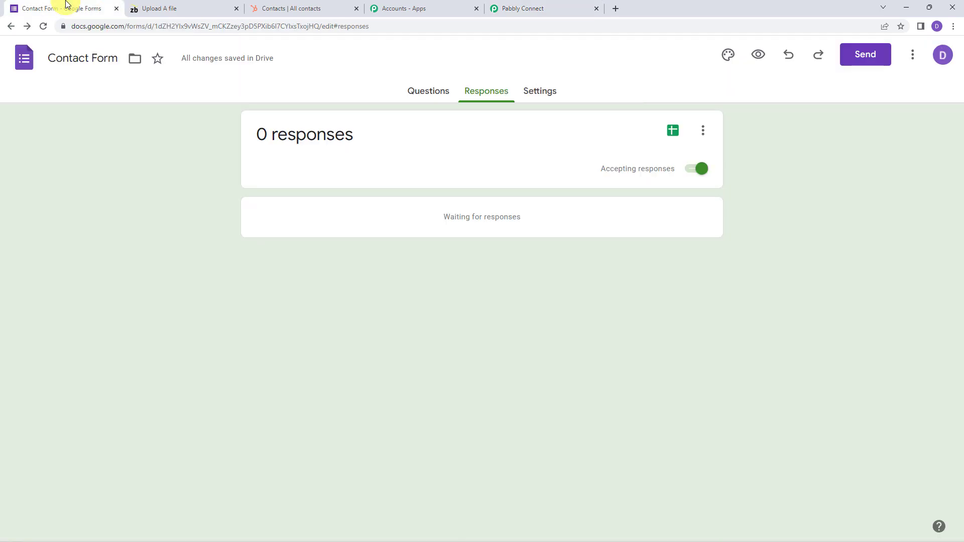
# Submit a test Contact Form response with a first name, email and phone number, then view HubSpot contacts
pyautogui.click(757, 61)
pyautogui.scroll(-2, 234, 296)
pyautogui.scroll(-2, 234, 296)
pyautogui.scroll(-1, 234, 299)
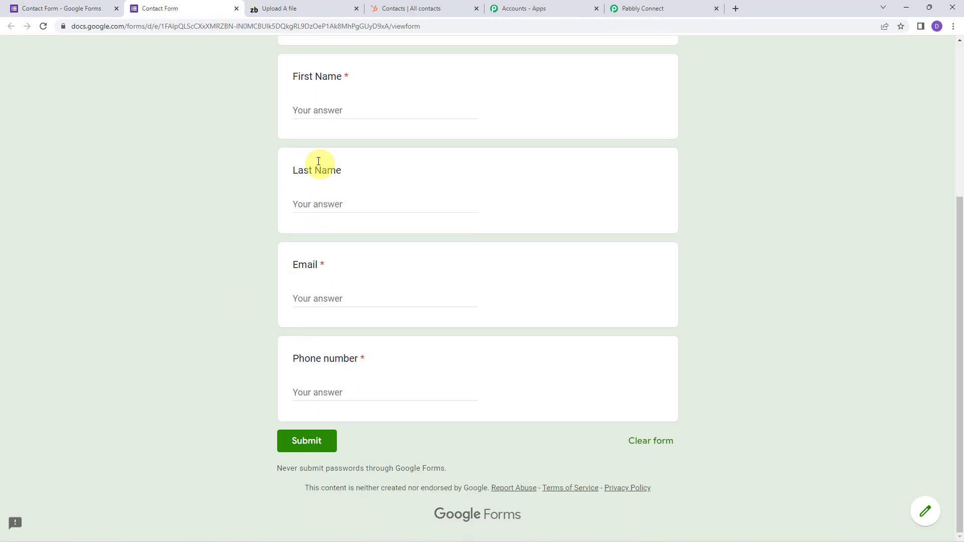
pyautogui.click(327, 112)
pyautogui.write('Du')
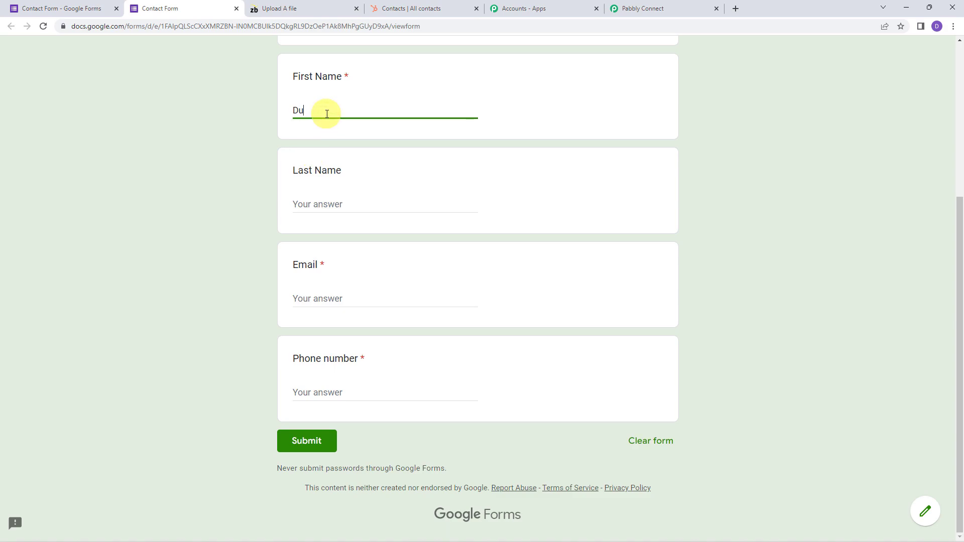
pyautogui.write('mmy')
pyautogui.press('Tab')
pyautogui.write('Customer')
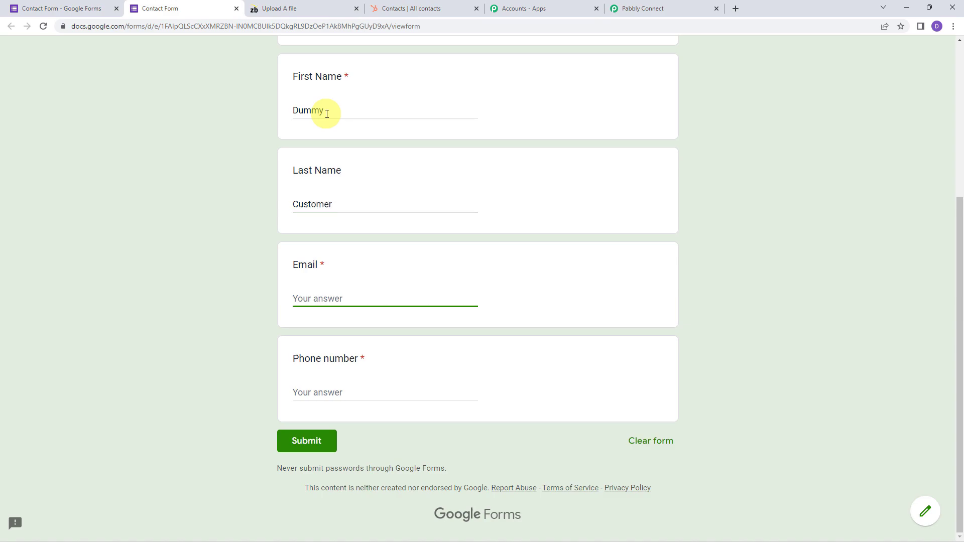
pyautogui.press('Tab')
pyautogui.write('8xxxxxxxx2')
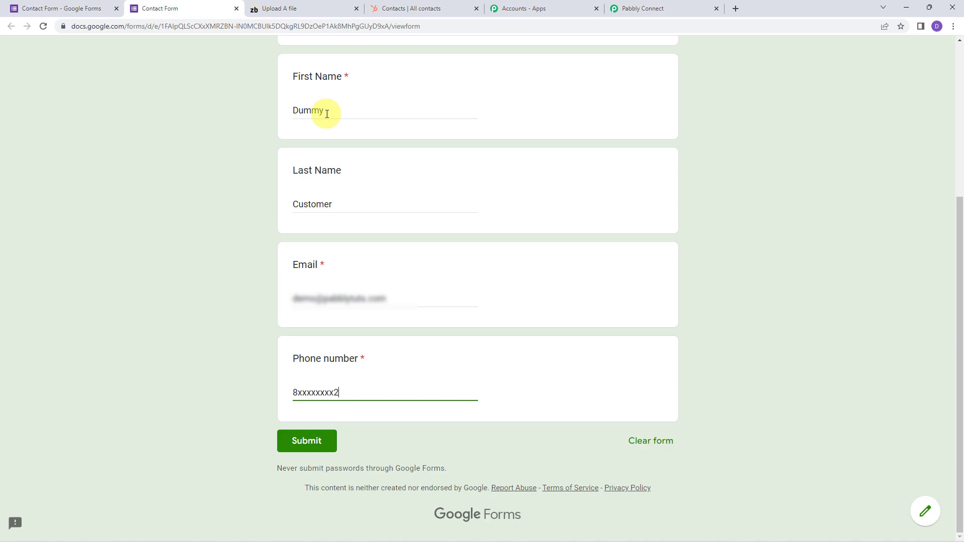
pyautogui.click(313, 442)
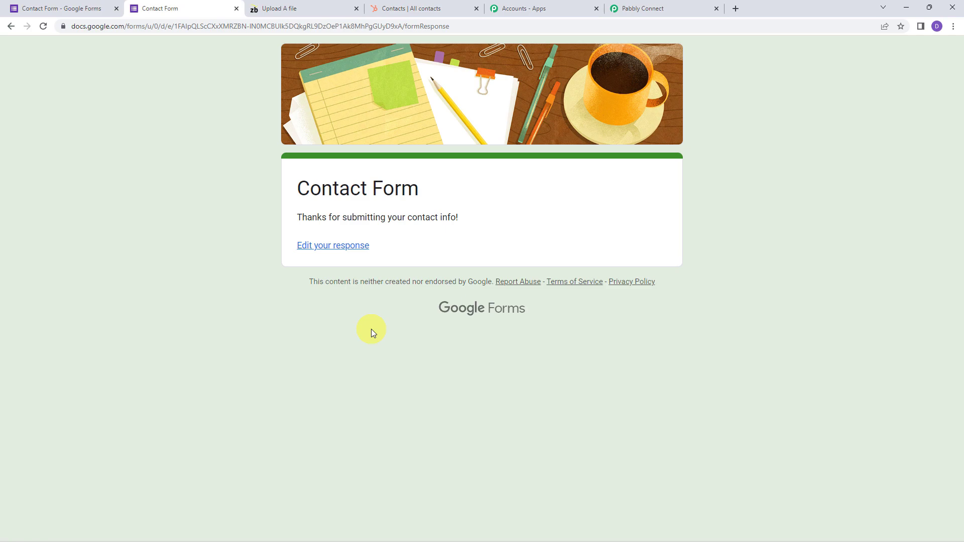
pyautogui.click(427, 9)
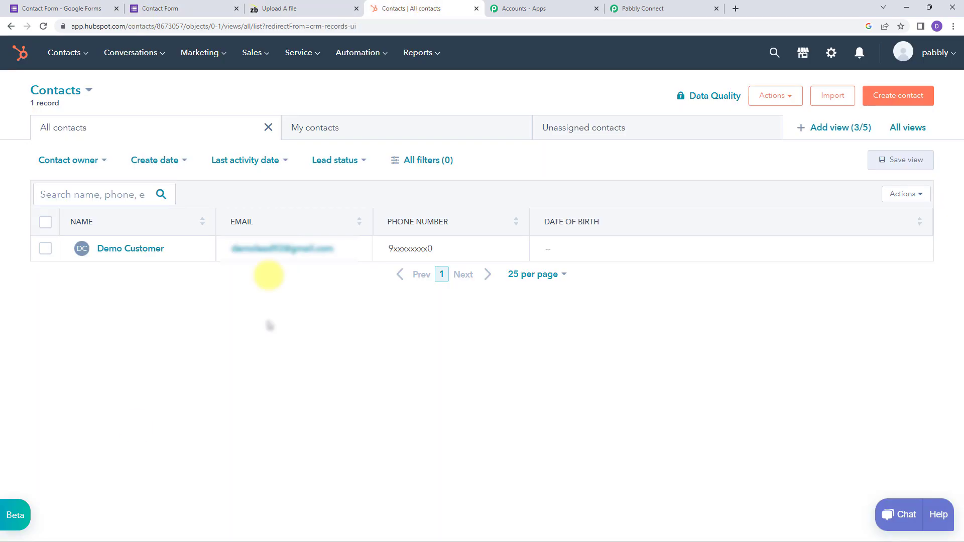
# Reload HubSpot contacts to confirm a second contact was added, then collapse Pabbly's Google Forms trigger step
pyautogui.click(43, 27)
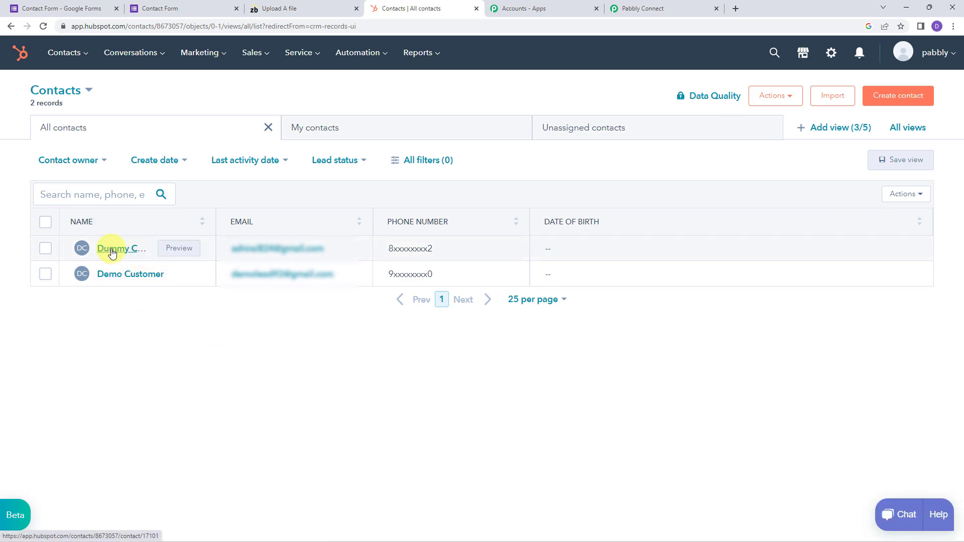
pyautogui.click(297, 256)
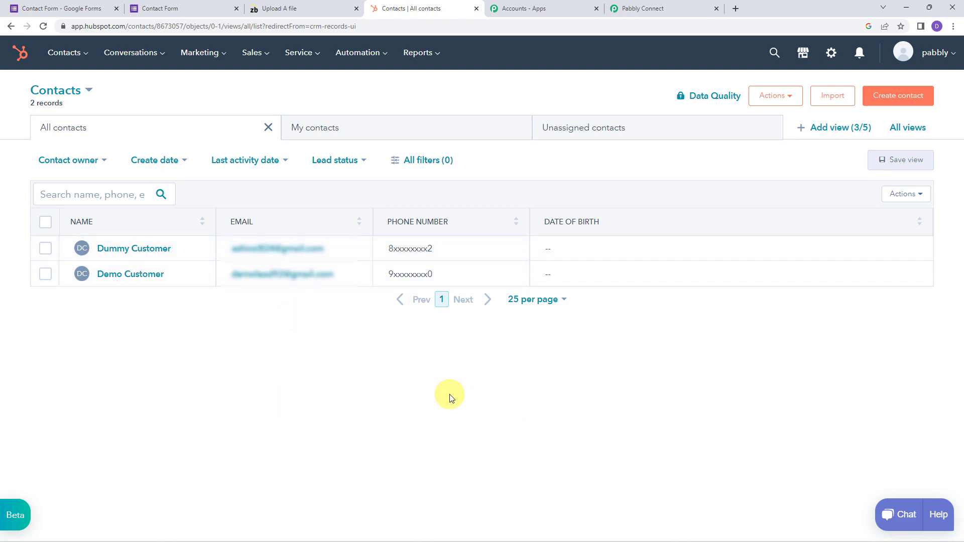
pyautogui.click(661, 7)
pyautogui.click(460, 214)
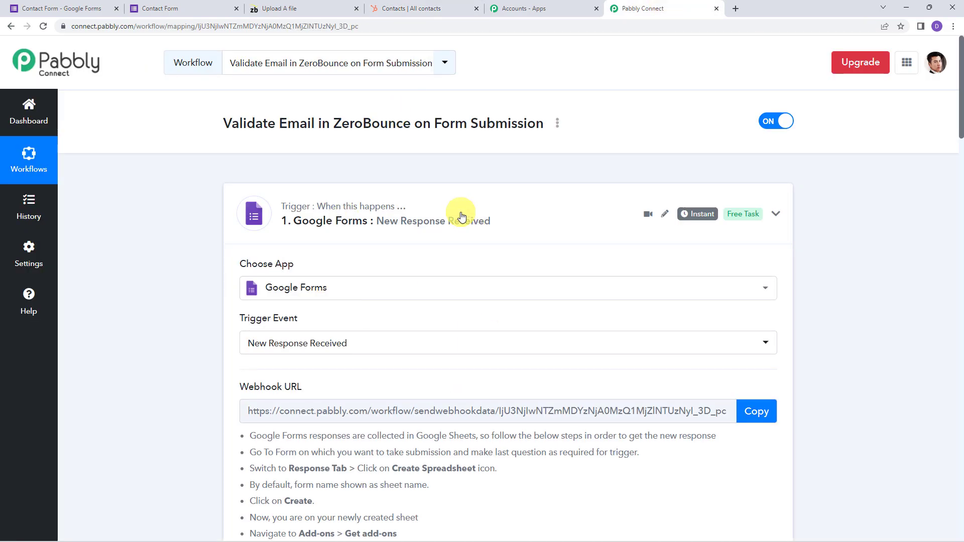
# Collapse the ZeroBounce step and review the full Google Forms, ZeroBounce, Filter, HubSpot chain
pyautogui.click(444, 317)
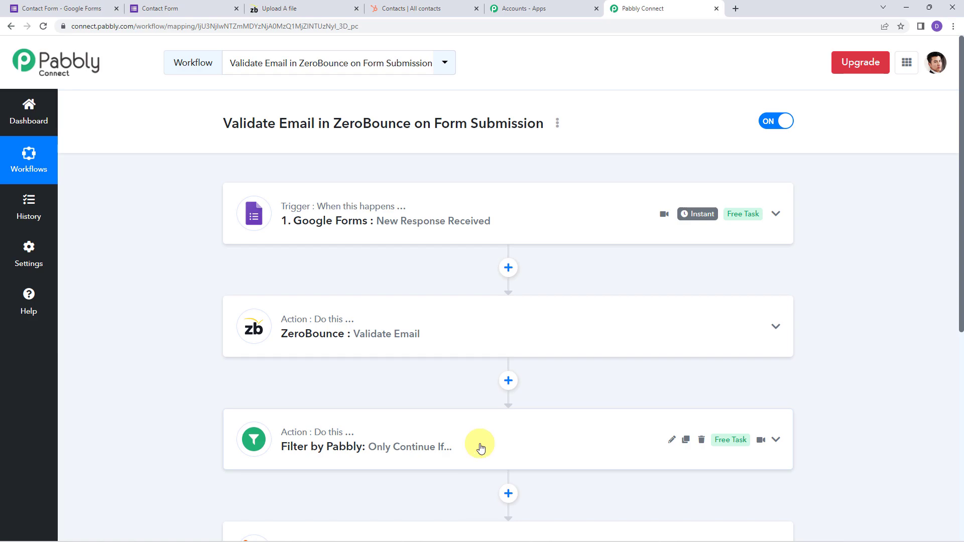
pyautogui.scroll(-2, 480, 444)
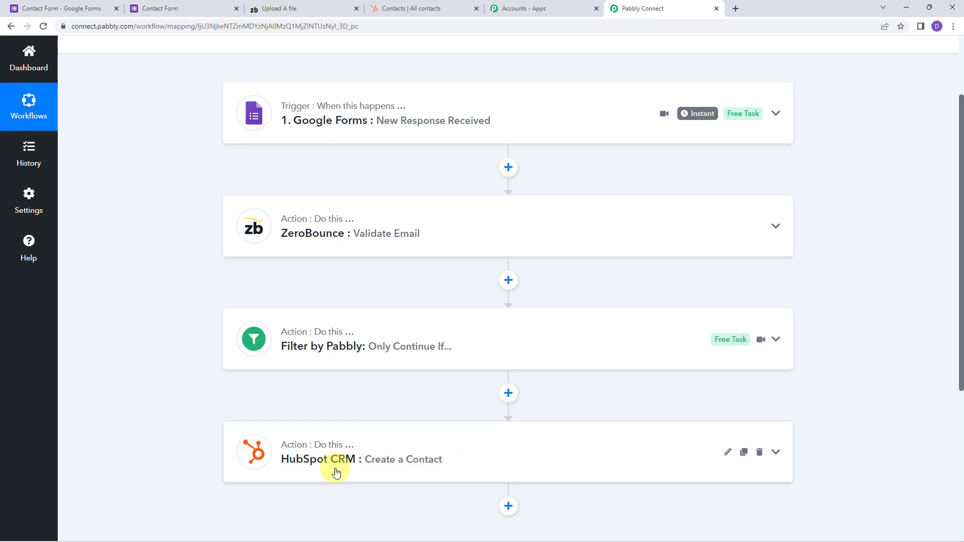
pyautogui.scroll(-1, 163, 326)
pyautogui.scroll(3, 163, 327)
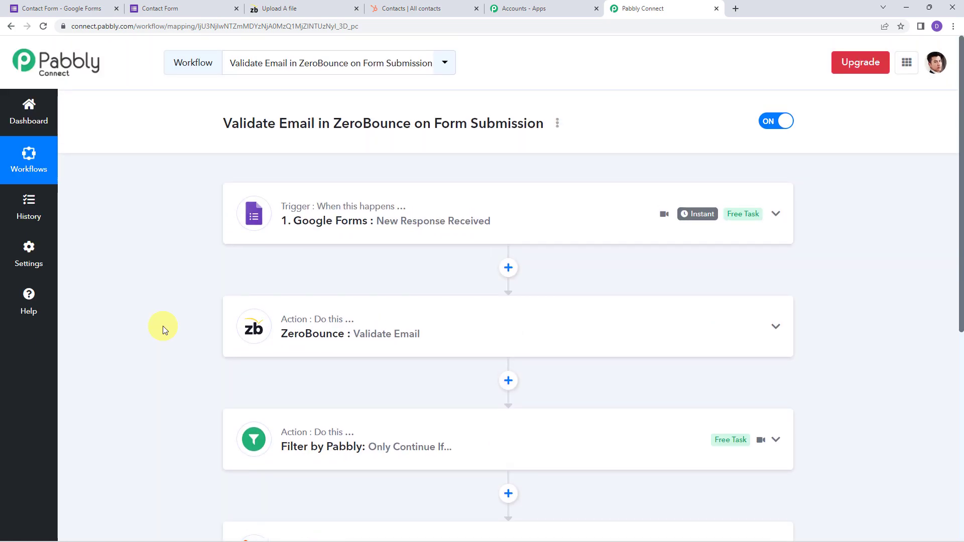